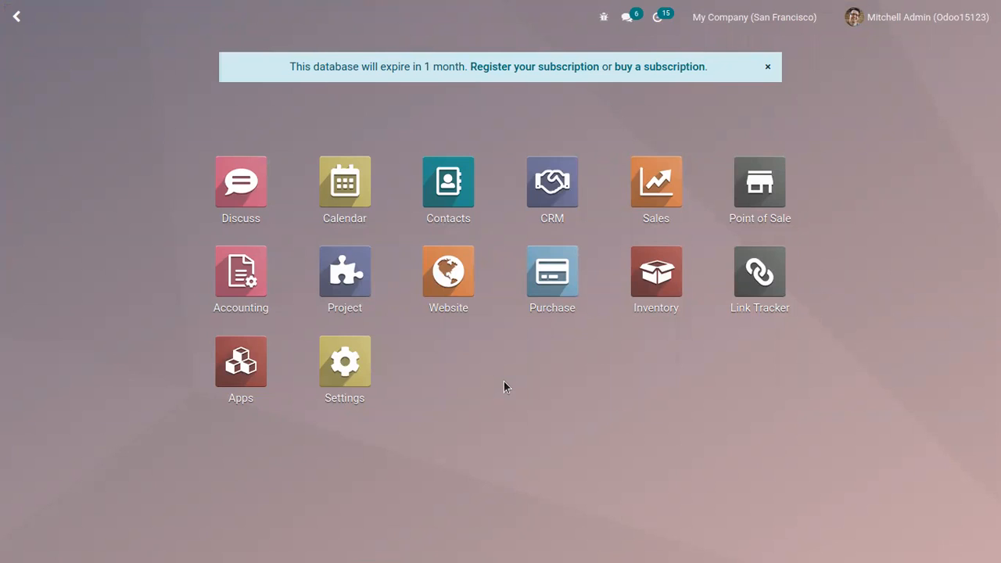
Step: Open the Main Floor plan of the Bar point of sale without a running session from its settings, ready for editing
left_click(747, 202)
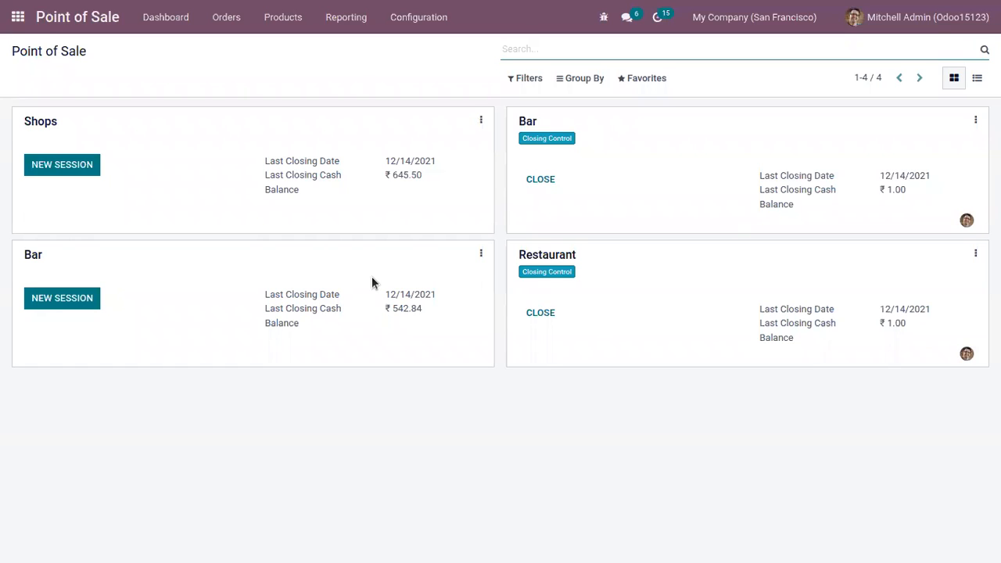
left_click(480, 253)
left_click(228, 364)
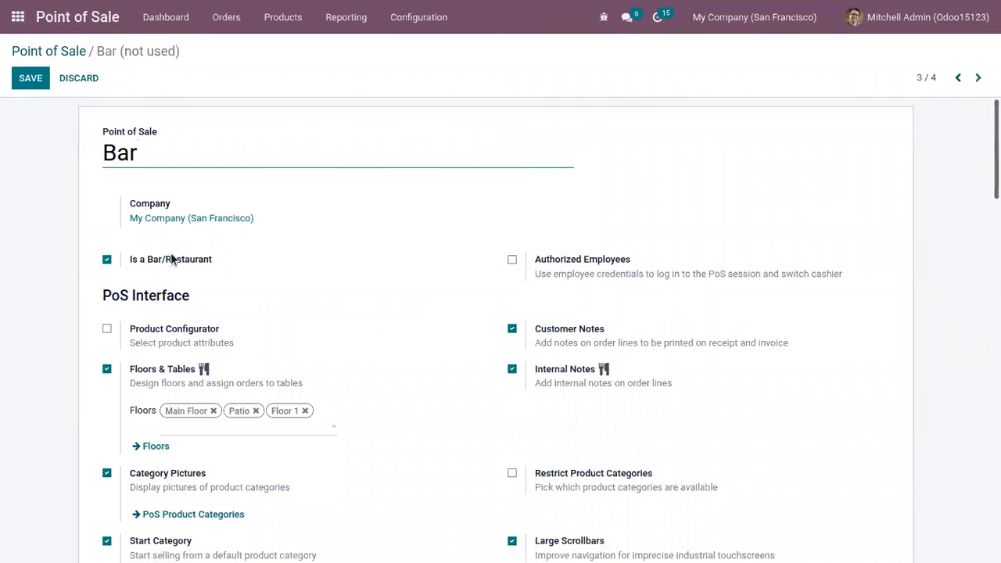
mouse_move(179, 263)
left_click(155, 446)
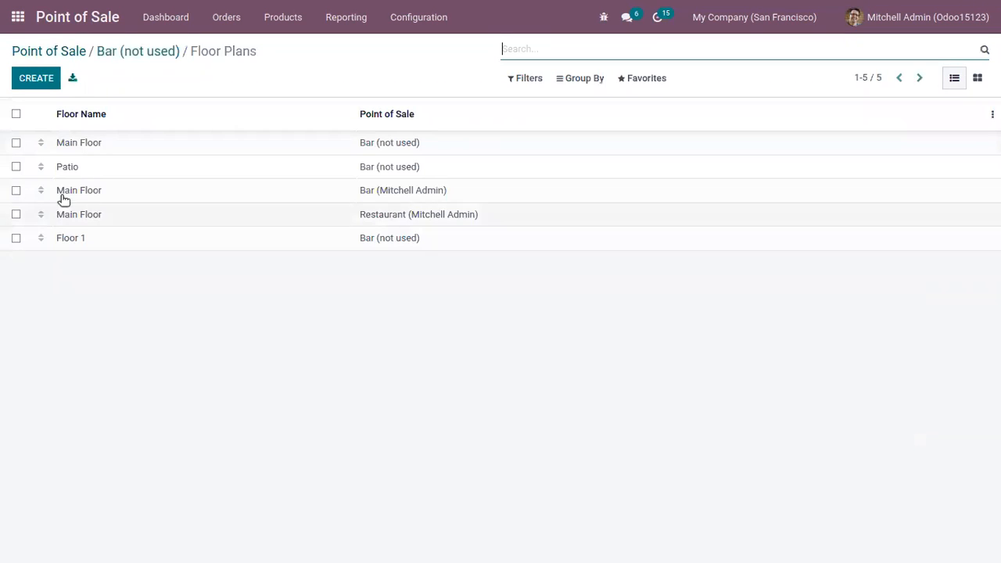
left_click(121, 141)
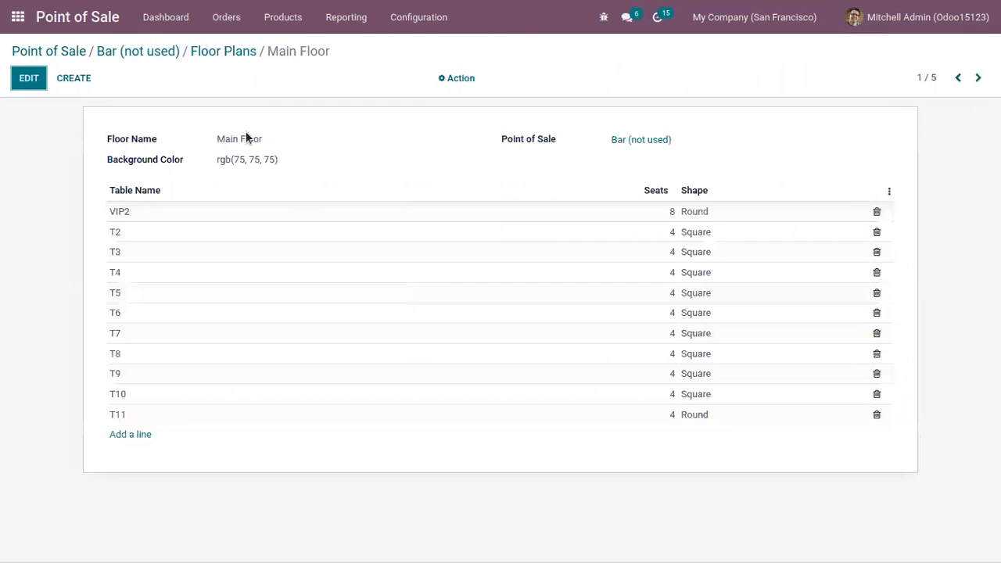
left_click(242, 138)
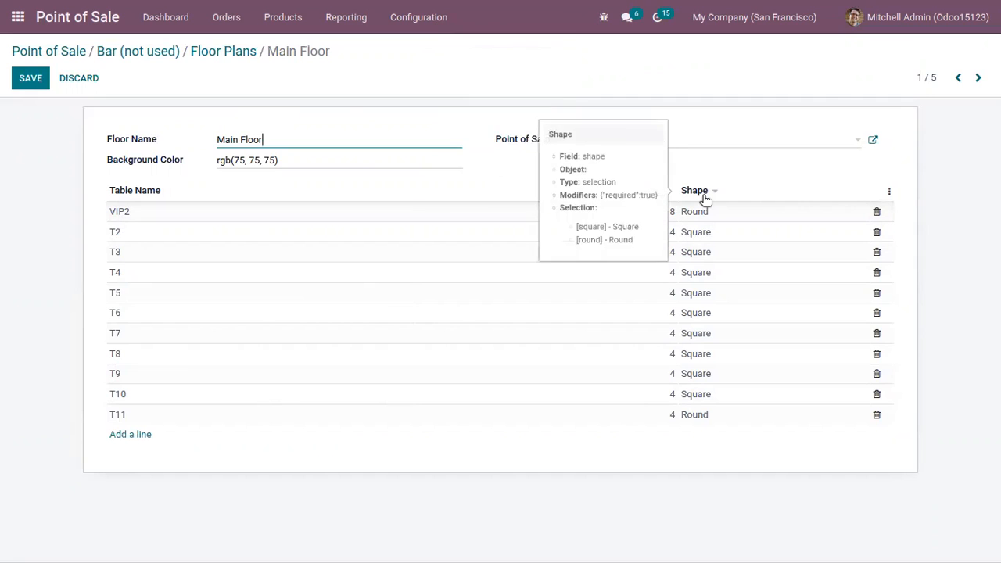
Step: Add a table named VIP with 6 seats and a Round shape to the Main Floor
left_click(131, 436)
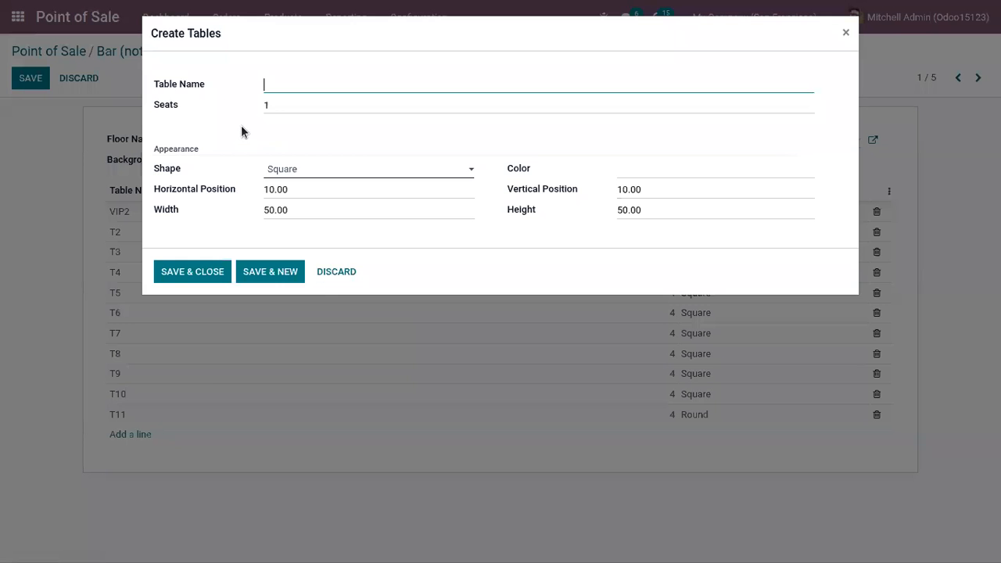
type("VIP")
left_click(276, 99)
type("6")
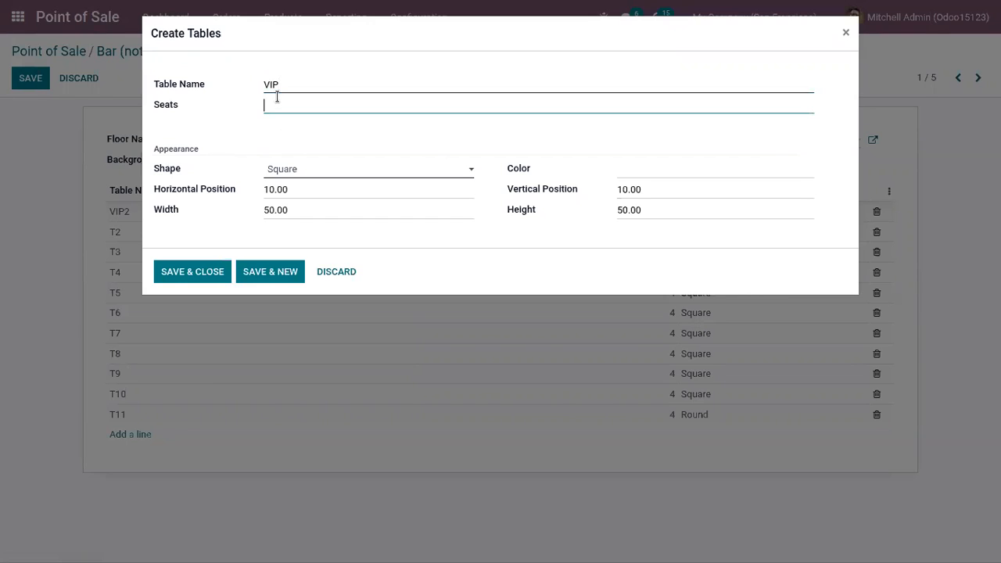
left_click(342, 172)
left_click(320, 205)
Step: Set the VIP table's horizontal position to 15.00 and its width to 60.00
left_click(270, 189)
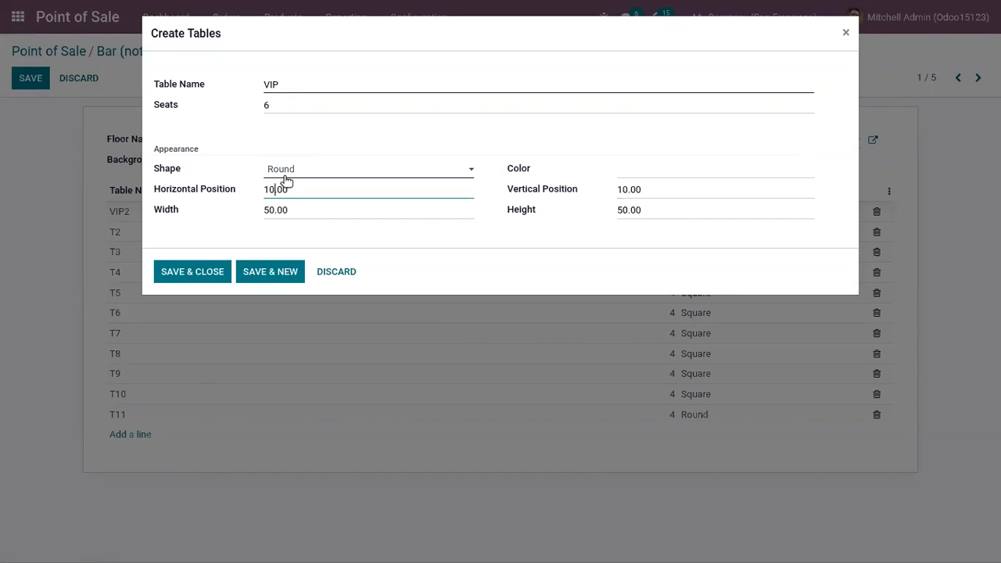
key("BackSpace")
type("5")
left_click(268, 209)
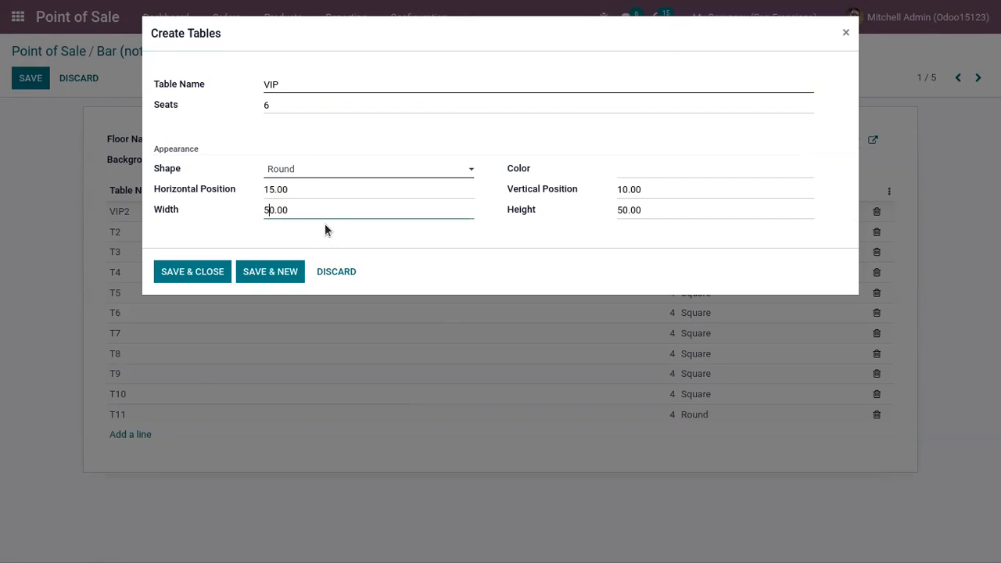
key("BackSpace")
type("6")
Step: Set the VIP table's vertical position to 100.00 and height to 80.00, and save the table and the floor plan
left_click(645, 168)
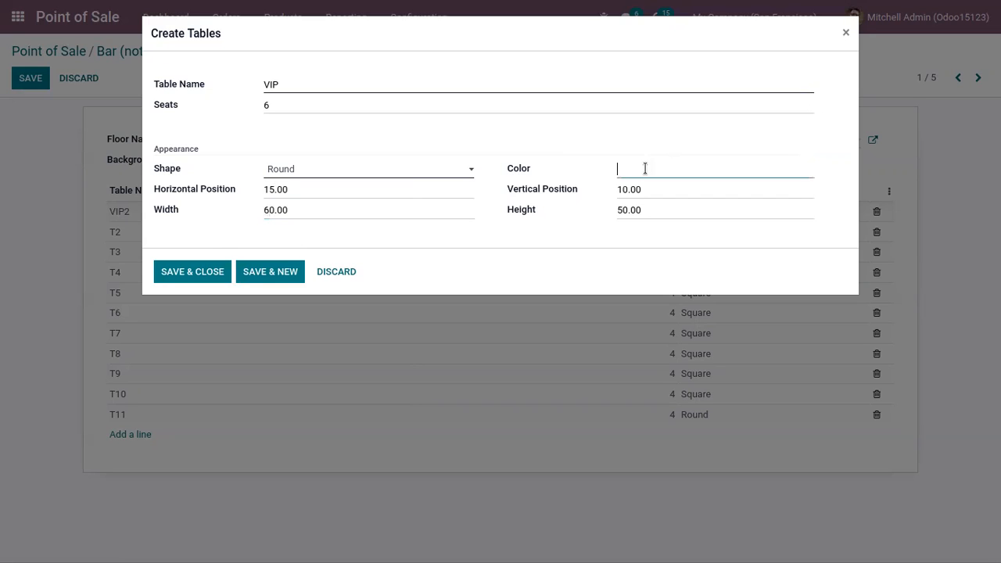
left_click(567, 138)
left_click(627, 190)
type("0")
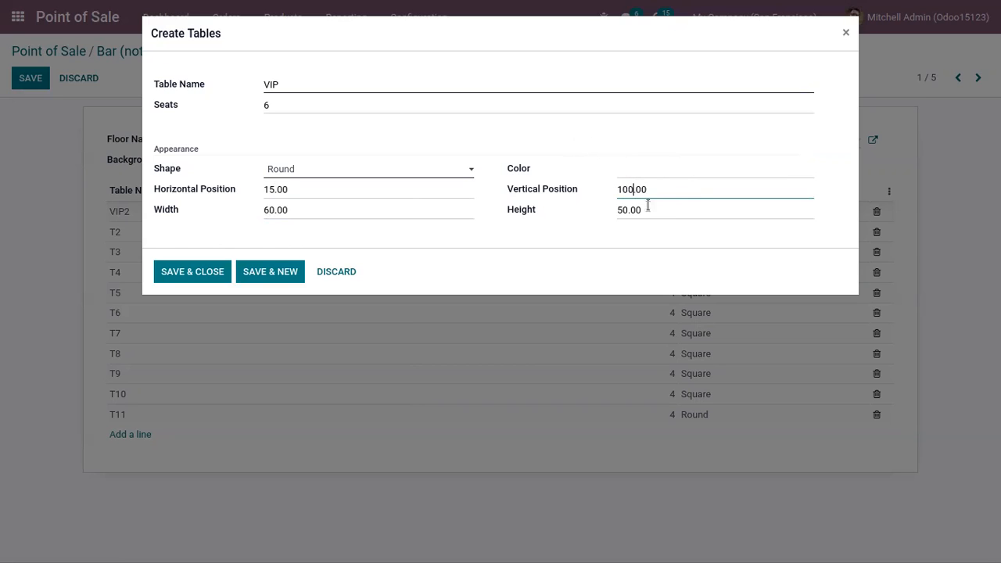
left_click(623, 210)
key("BackSpace")
type("8")
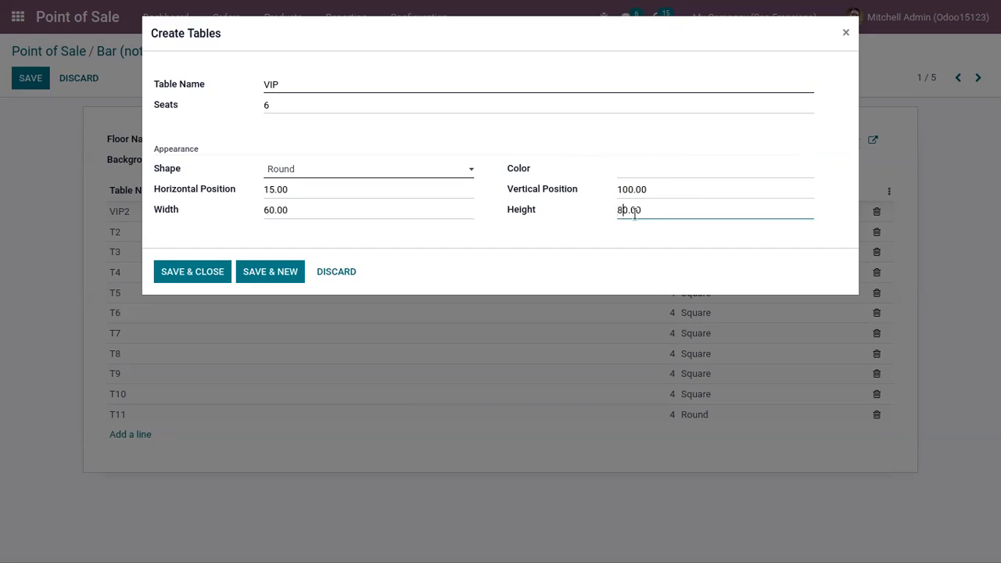
left_click(194, 271)
left_click(27, 82)
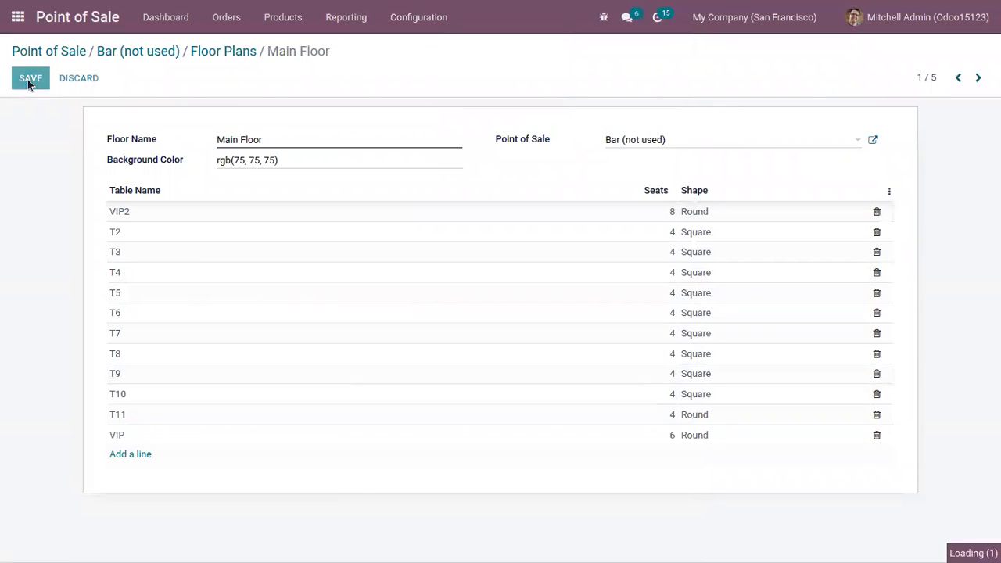
Step: Go back to the Bar configuration and view the general Floor Plans list
left_click(208, 50)
left_click(137, 51)
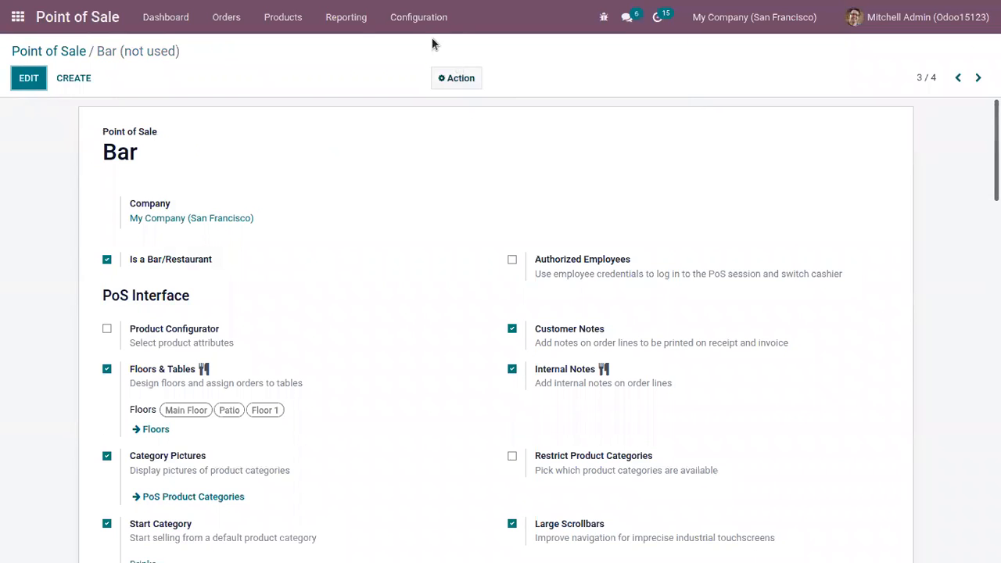
left_click(415, 17)
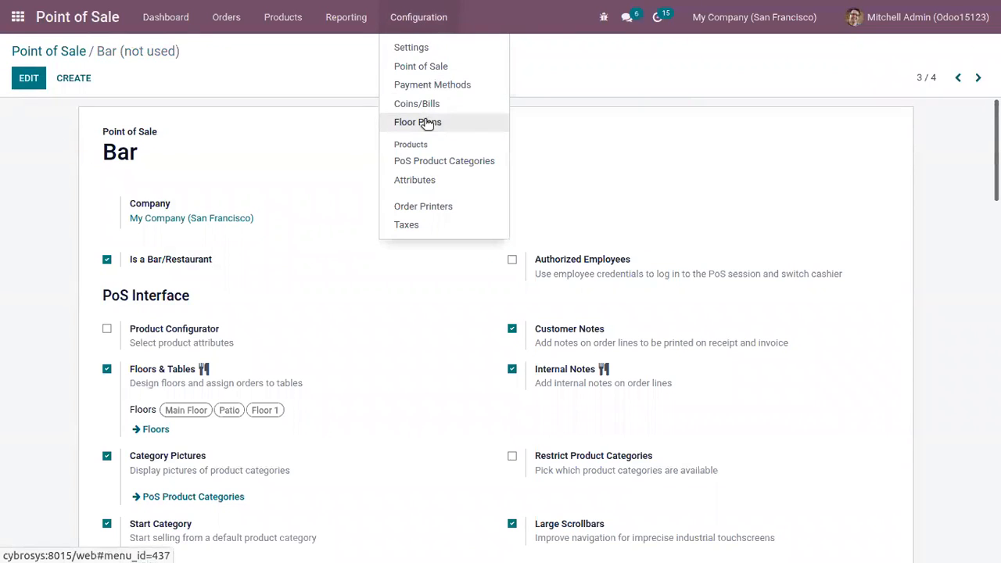
left_click(429, 124)
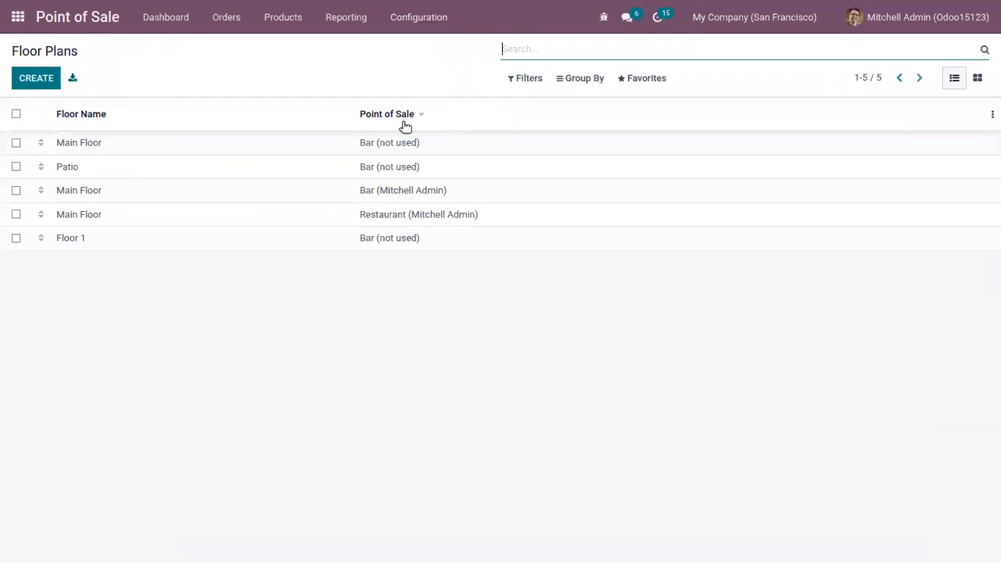
Step: Open the settings of the Bar without a running session from the point of sale dashboard
left_click(160, 28)
left_click(481, 252)
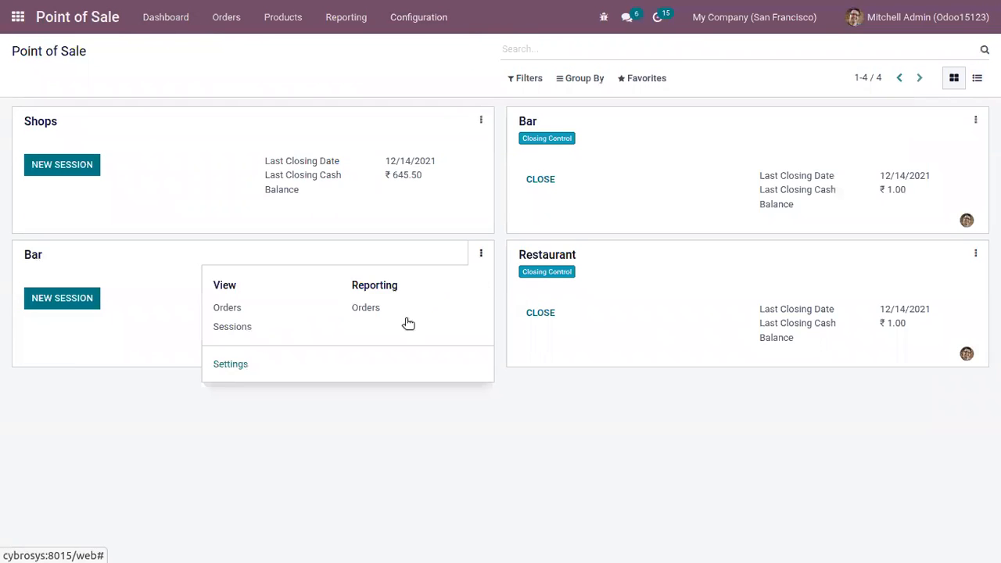
left_click(230, 364)
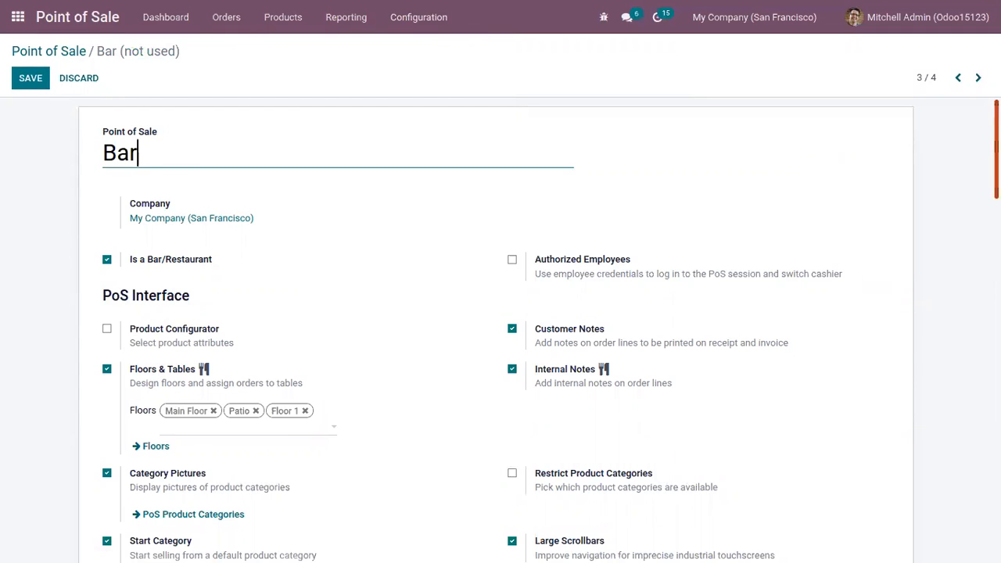
Step: Examine the Bar's settings for interface, connected devices, taxes, pricing, payments, bills and receipts, and inventory
scroll(500, 328, "down", 1)
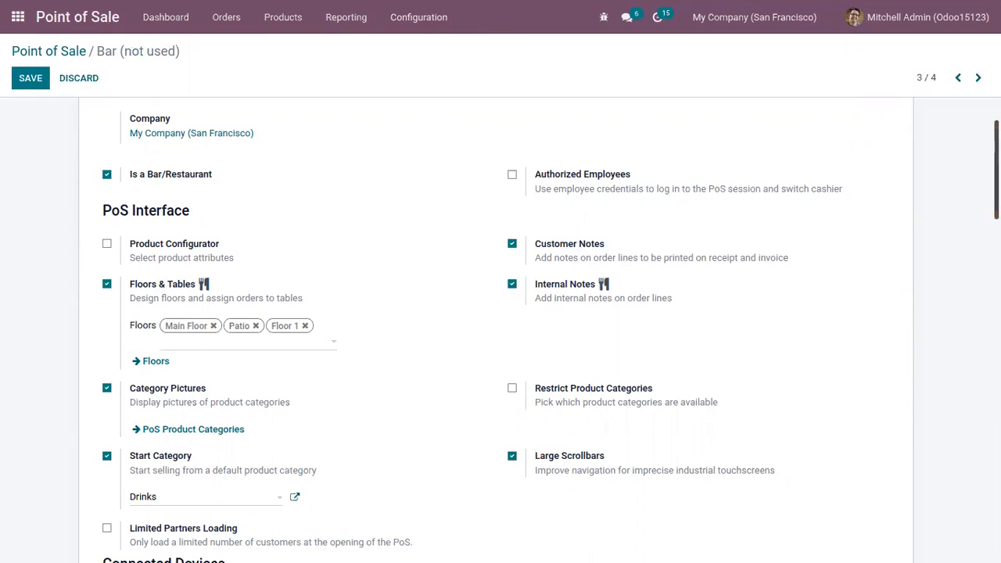
scroll(500, 328, "down", 3)
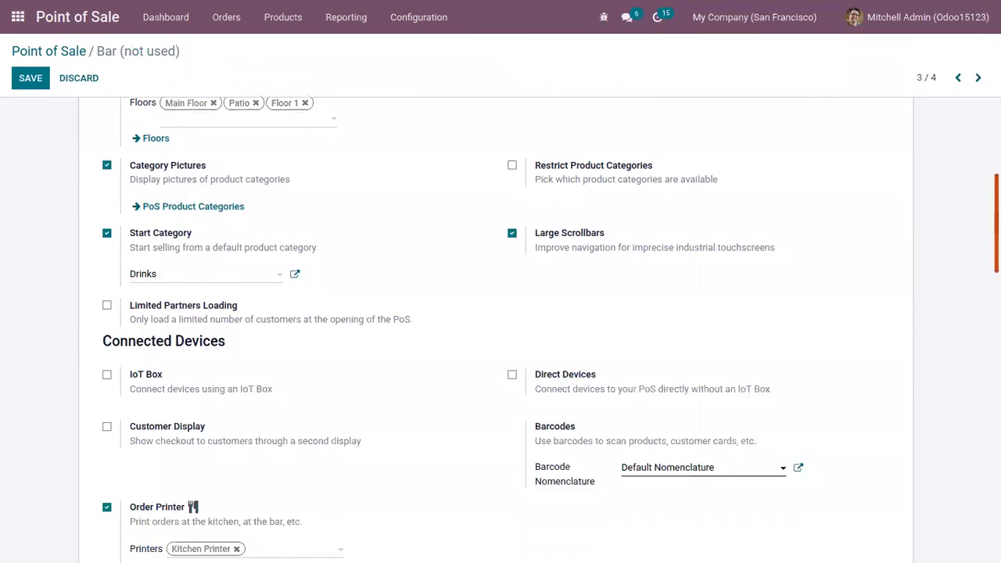
scroll(501, 328, "down", 1)
scroll(500, 328, "down", 1)
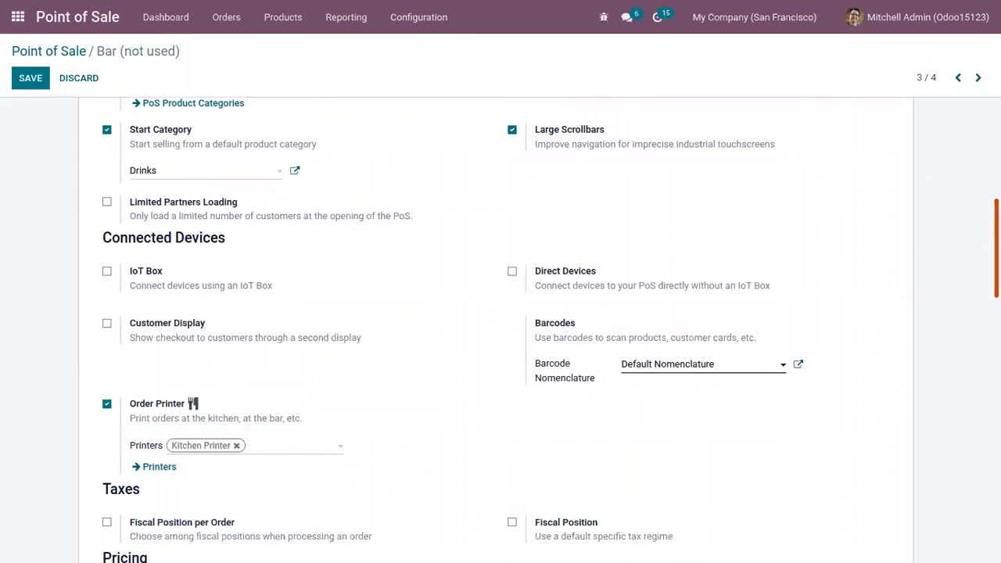
scroll(500, 328, "down", 1)
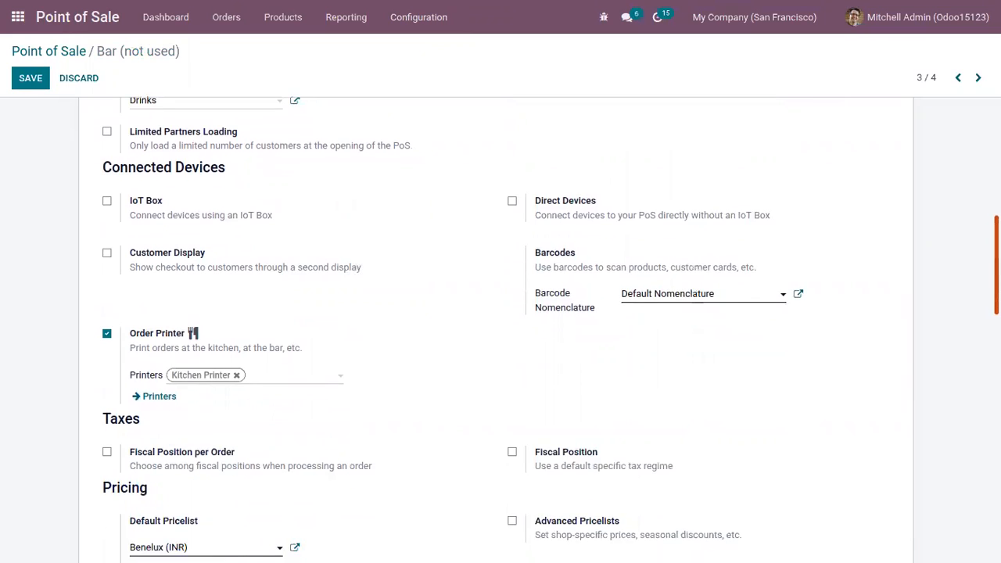
scroll(551, 326, "down", 1)
scroll(501, 328, "down", 1)
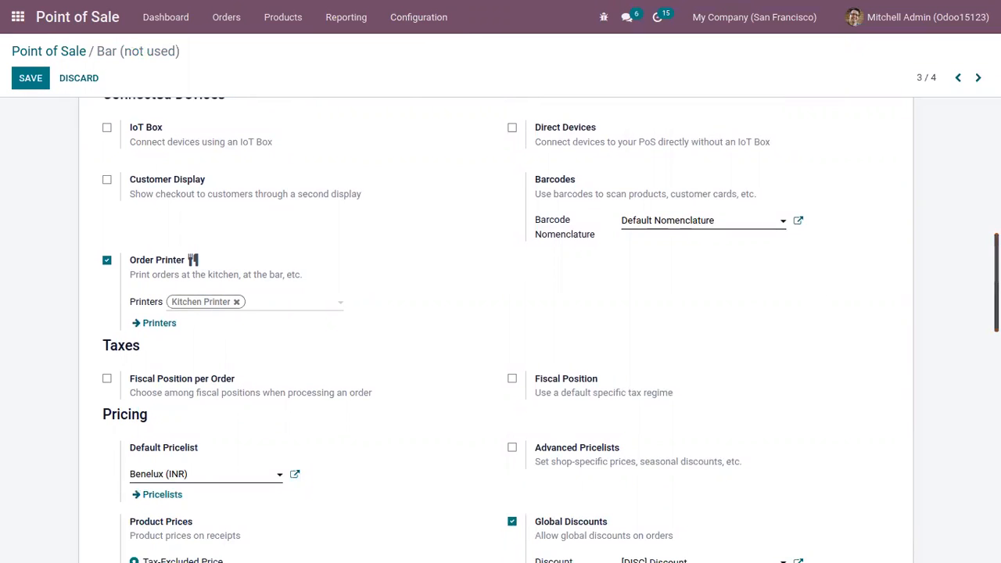
scroll(501, 328, "down", 1)
scroll(500, 328, "down", 3)
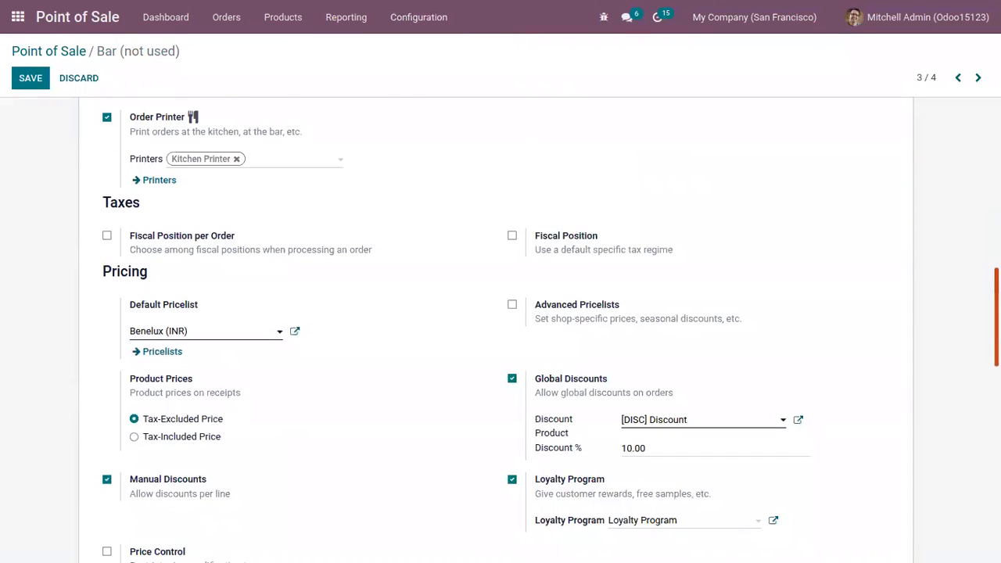
scroll(500, 328, "down", 2)
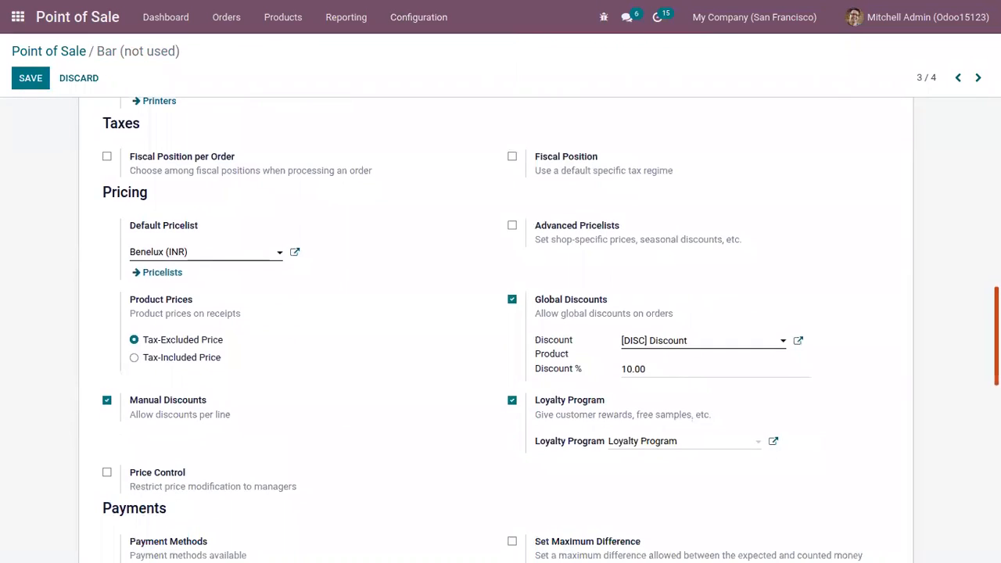
scroll(500, 328, "down", 2)
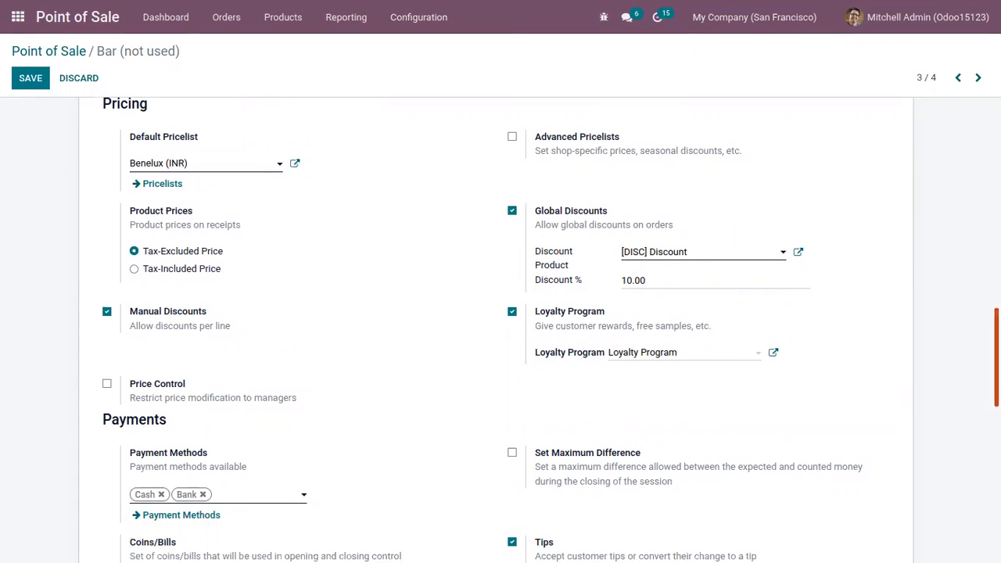
scroll(500, 328, "down", 4)
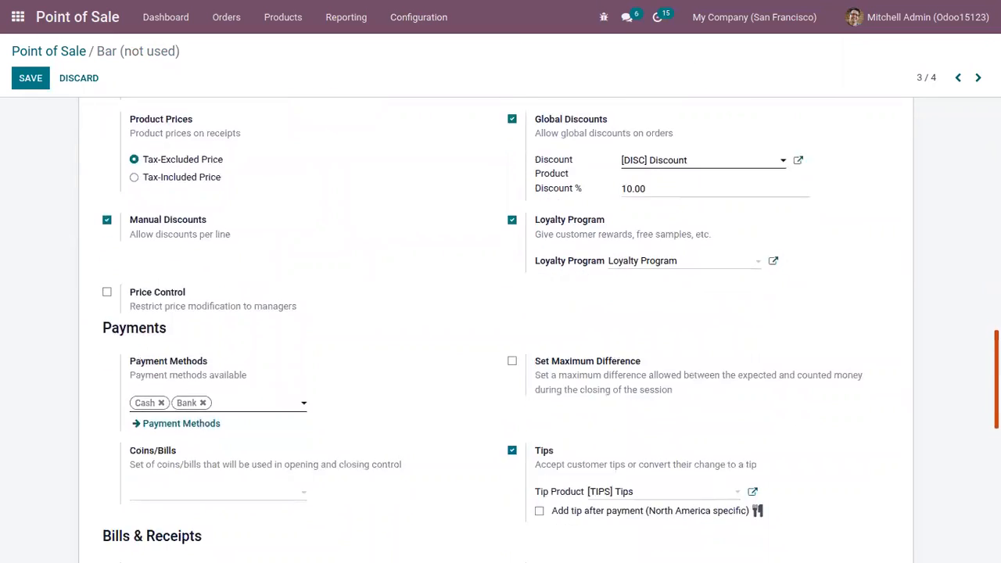
scroll(501, 329, "down", 2)
scroll(500, 329, "down", 1)
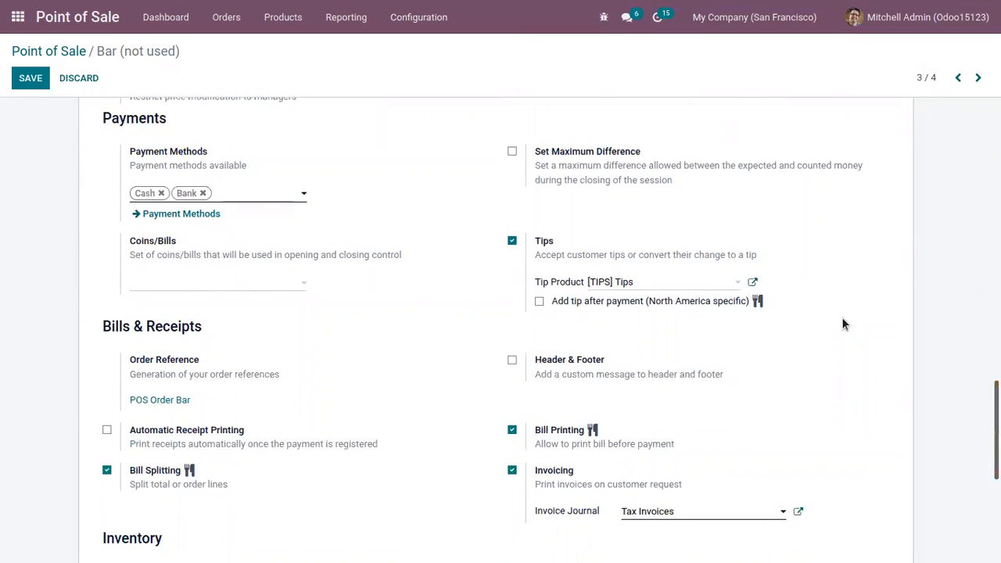
scroll(35, 287, "down", 4)
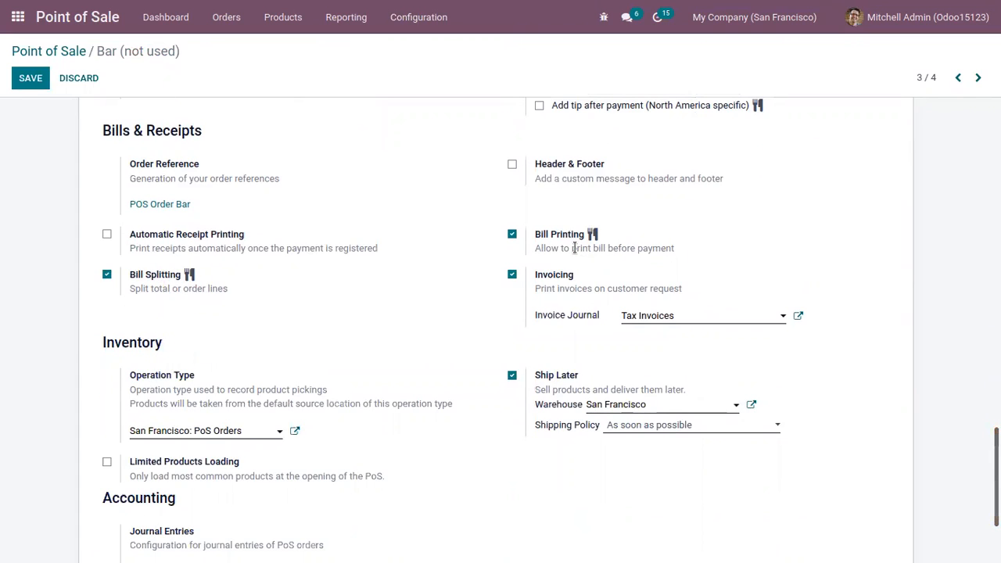
left_click_drag(996, 462, 978, 92)
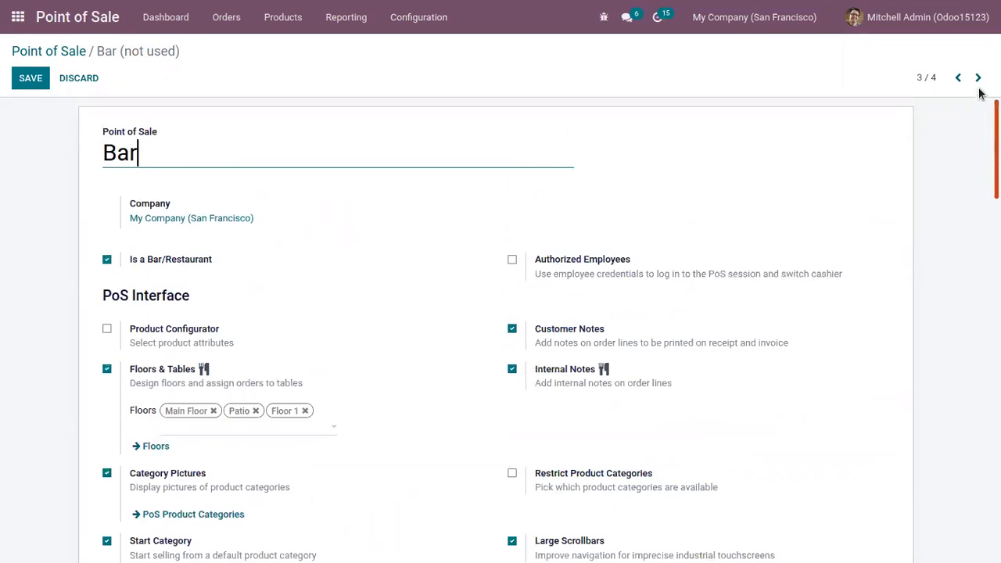
Step: Save the Bar settings and start a new session for that Bar
left_click(26, 80)
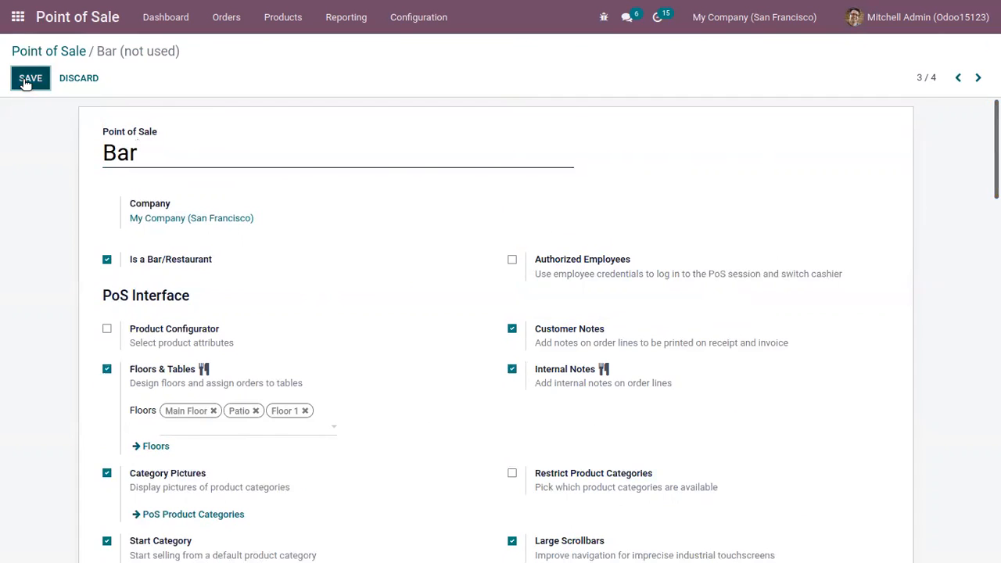
left_click(46, 51)
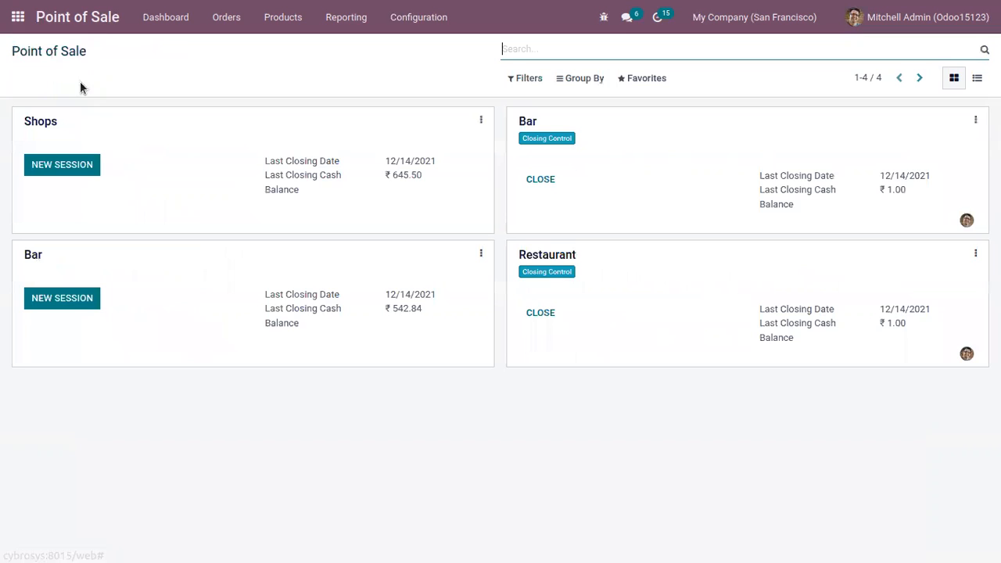
left_click(84, 299)
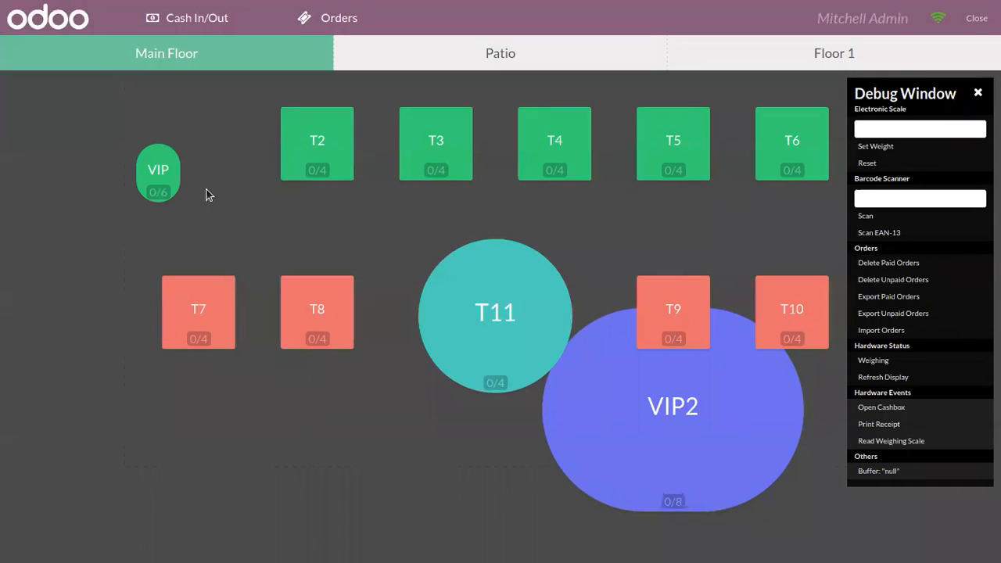
Step: Close the Debug Window and show the Patio floor's table layout
left_click(977, 94)
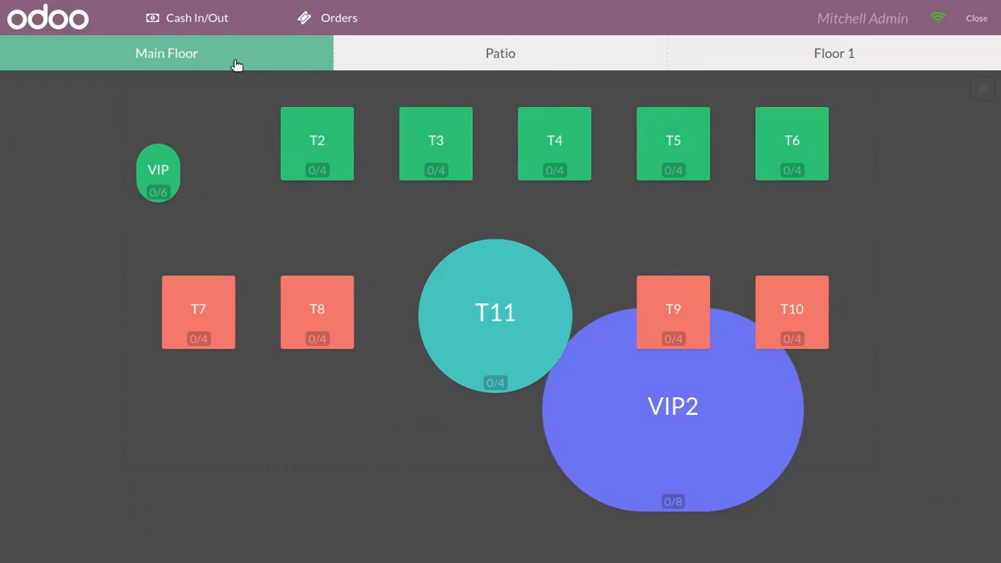
left_click(540, 59)
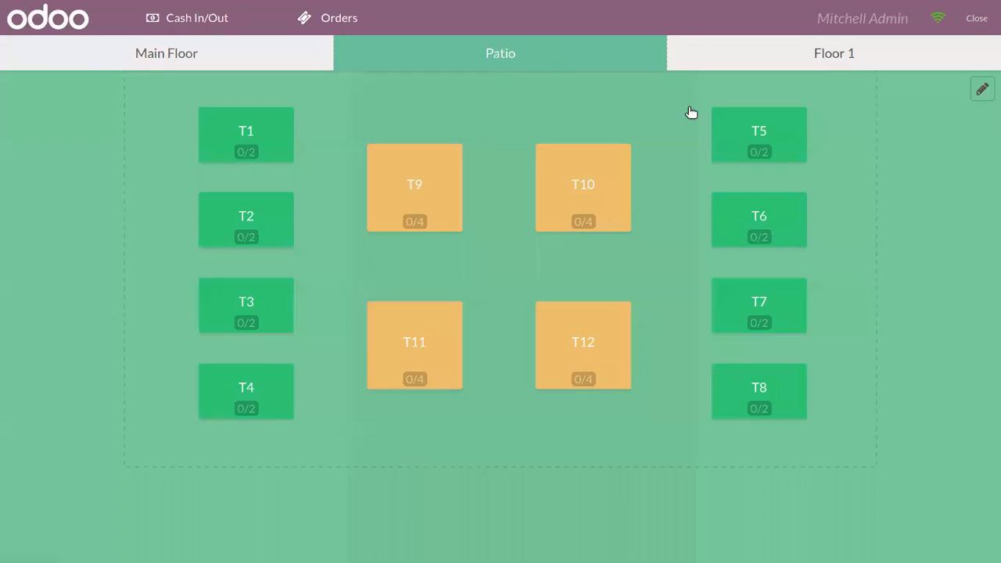
Step: Switch to the Main Floor layout and set its background colour to orange
left_click(945, 57)
left_click(223, 48)
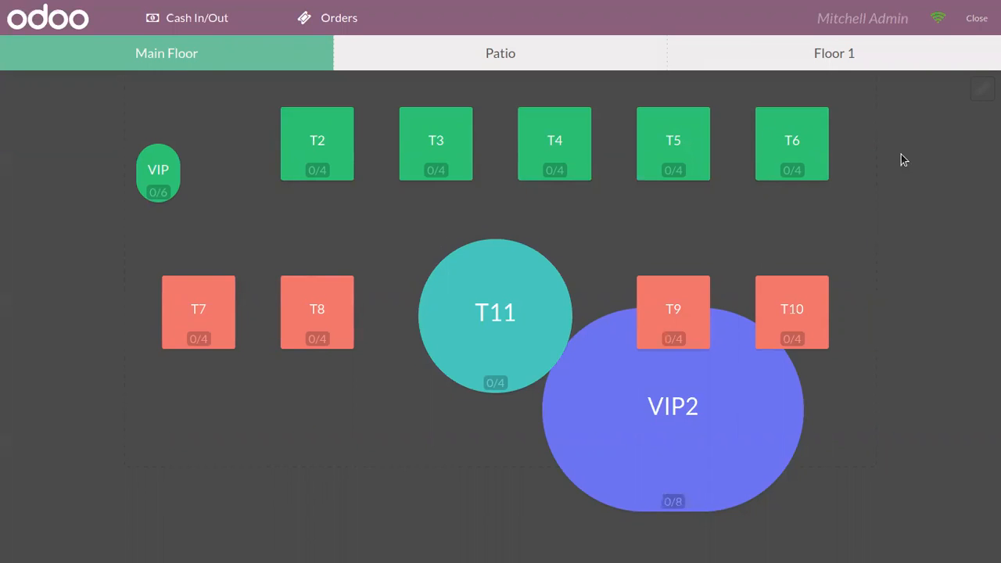
left_click(981, 90)
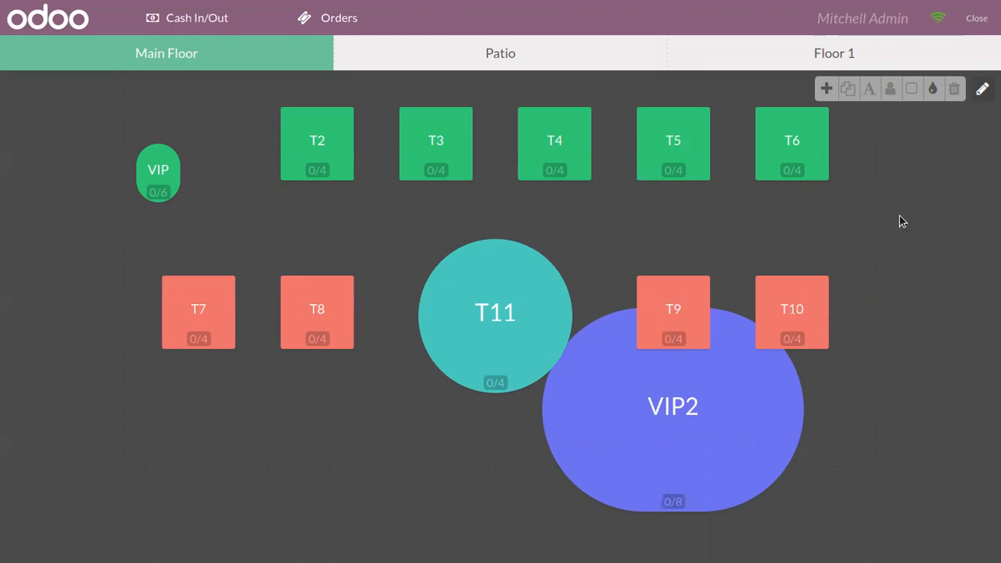
left_click(933, 89)
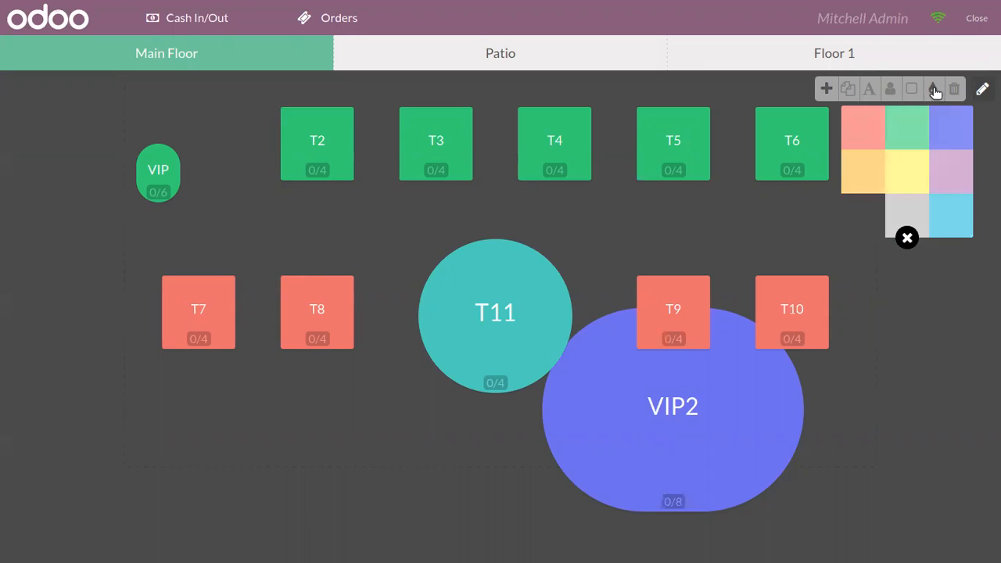
left_click(958, 129)
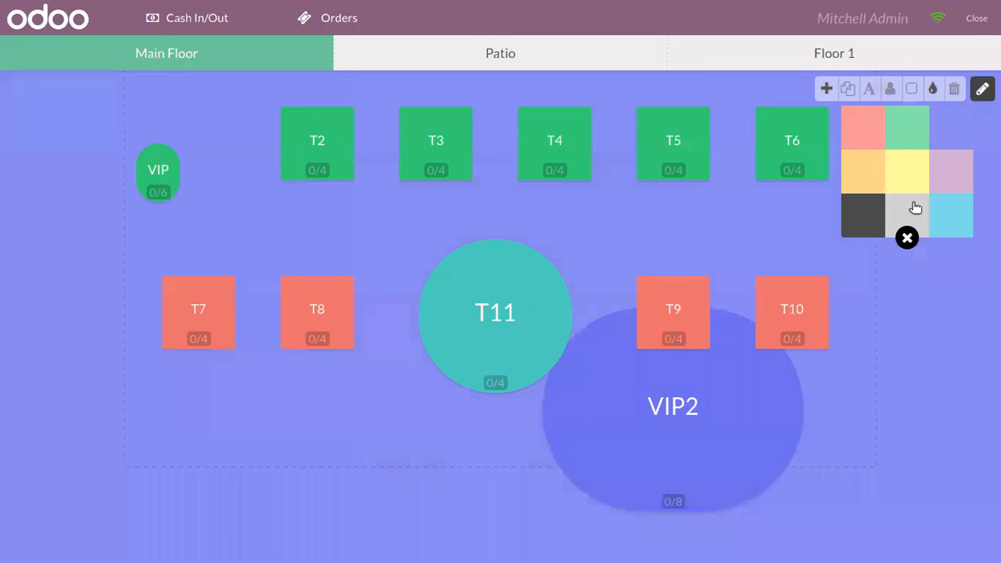
left_click(877, 164)
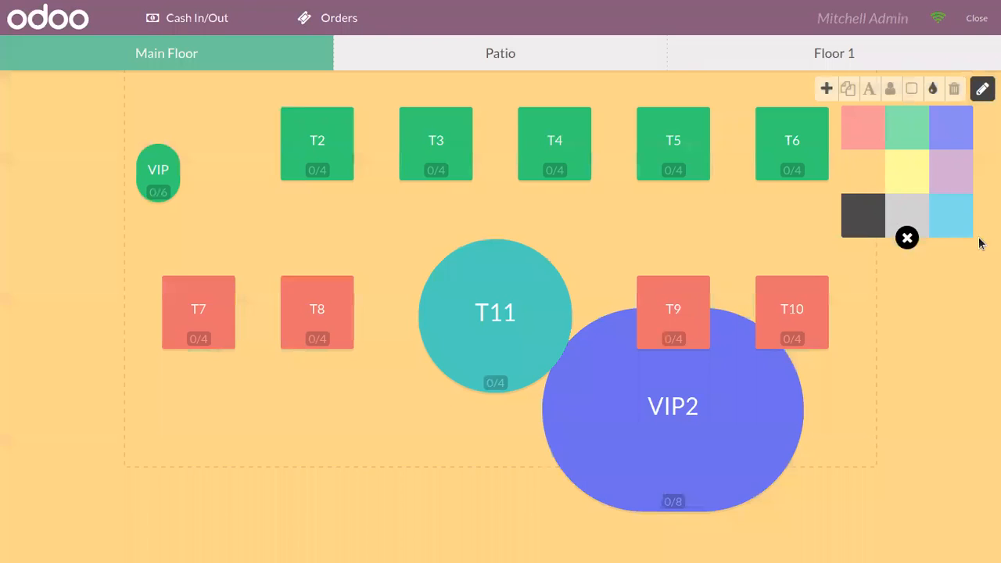
left_click(906, 237)
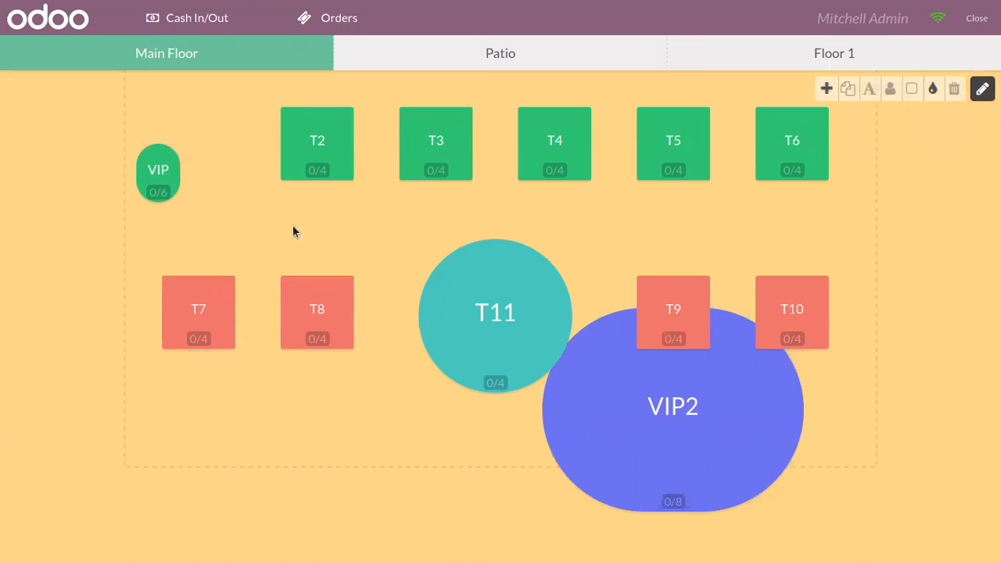
Step: Enlarge the VIP table until it nearly reaches T2 and touches T7, and change its shape to square
left_click(158, 167)
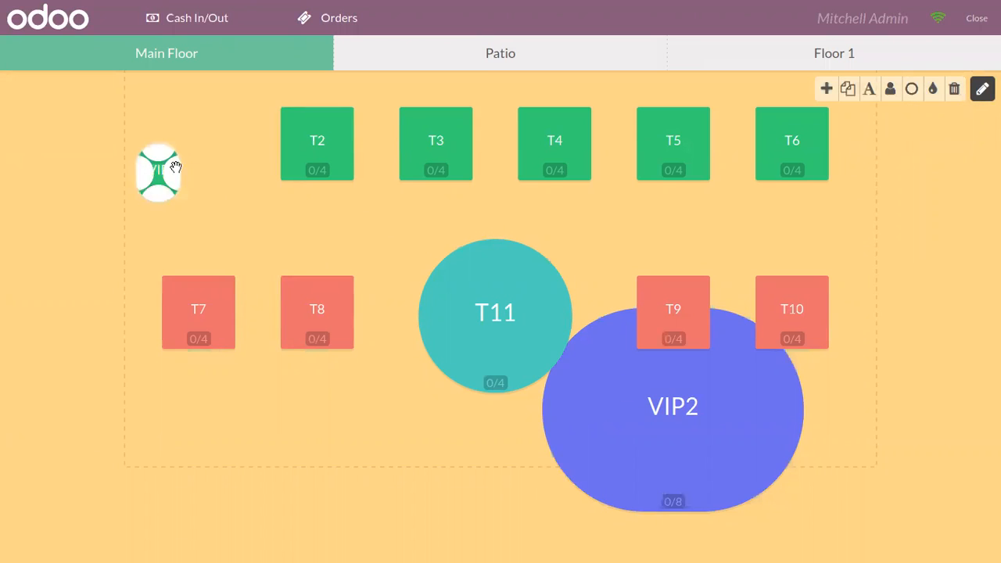
left_click_drag(179, 177, 268, 190)
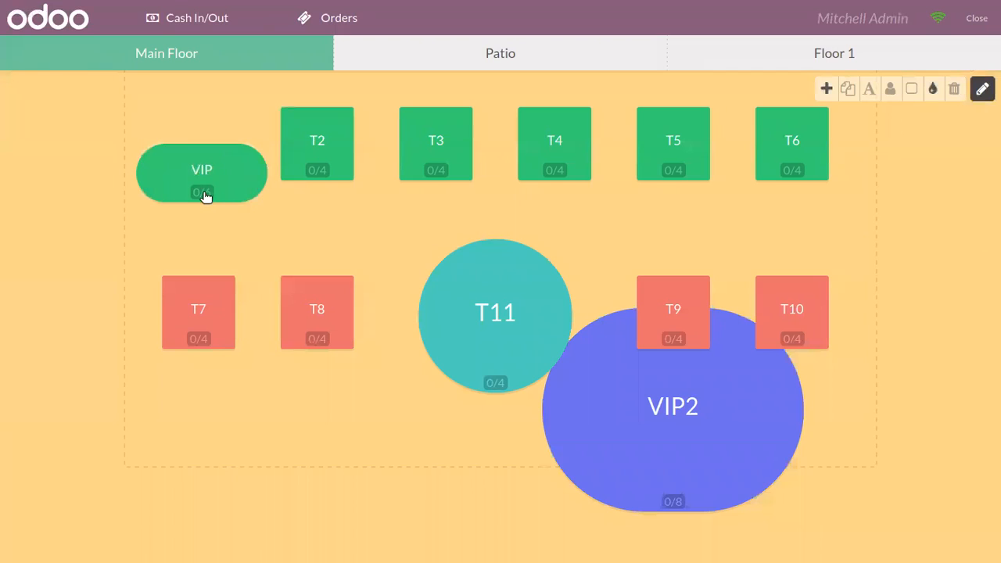
left_click(201, 177)
left_click_drag(200, 197, 192, 268)
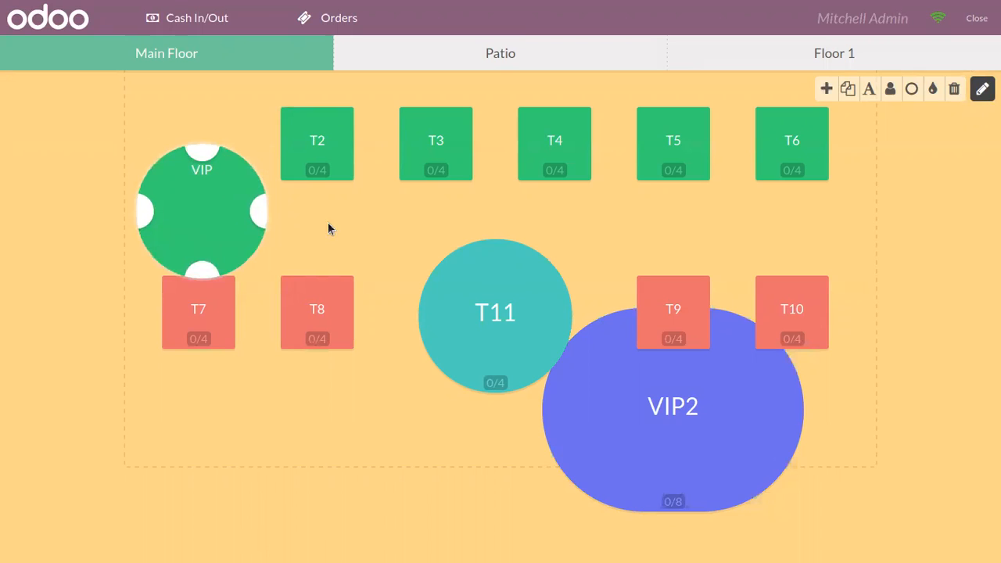
left_click(912, 90)
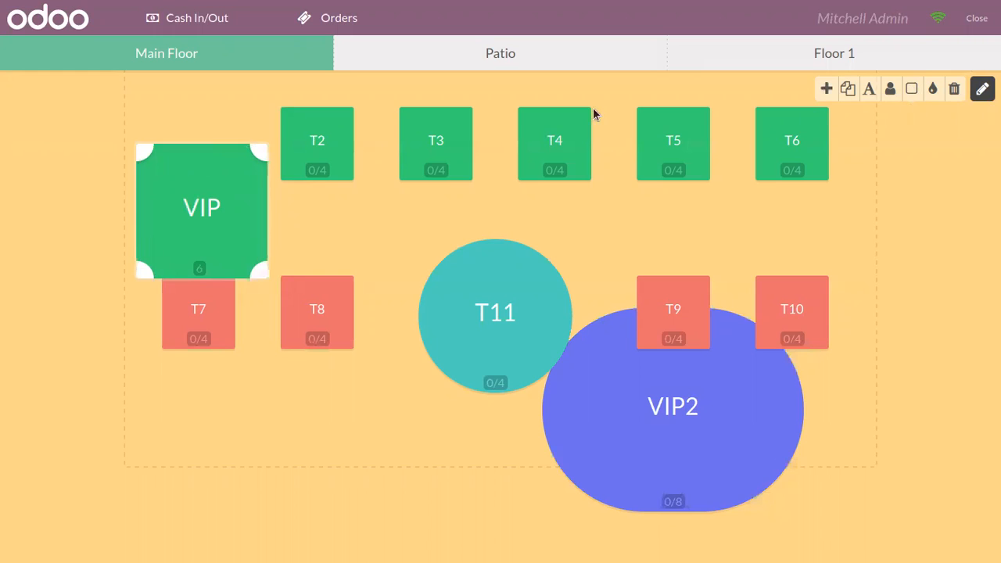
Step: Tint the VIP table purple and keep VIP as its table name
left_click(933, 89)
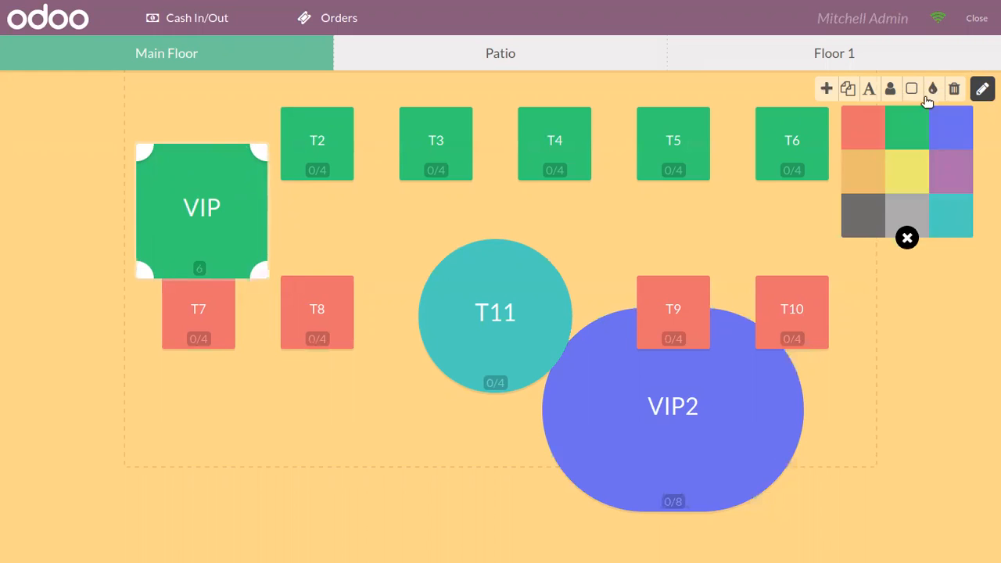
left_click(947, 130)
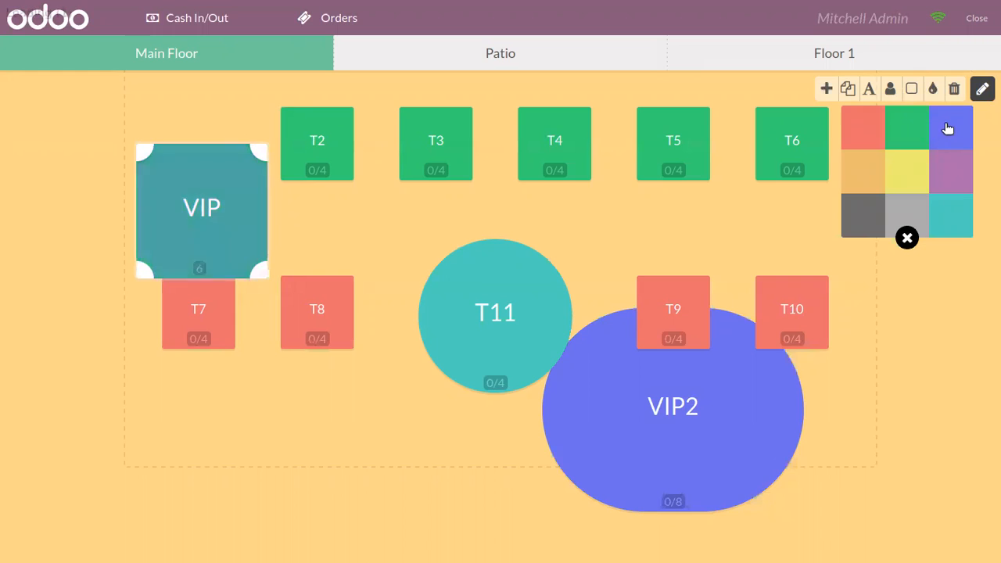
left_click(949, 176)
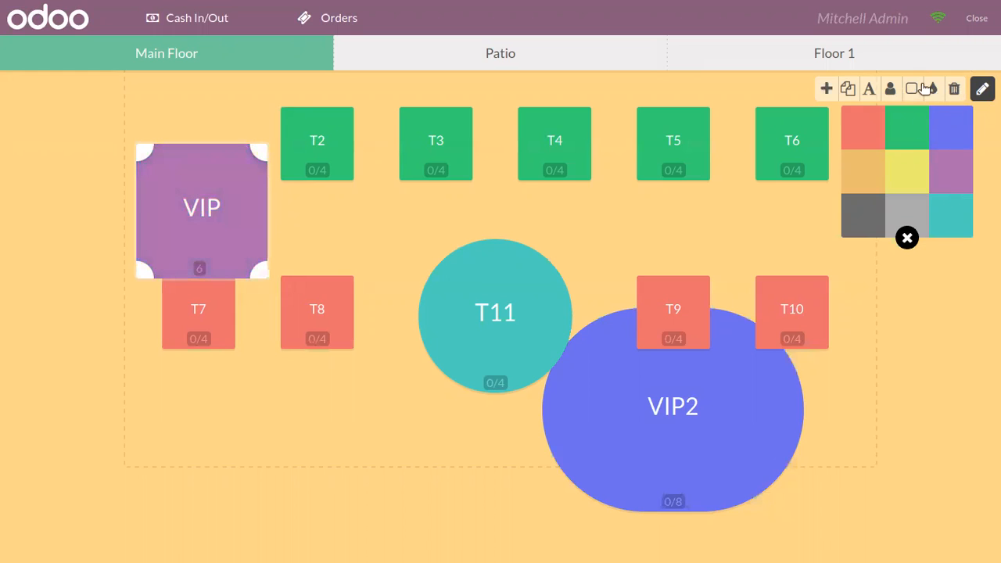
left_click(869, 89)
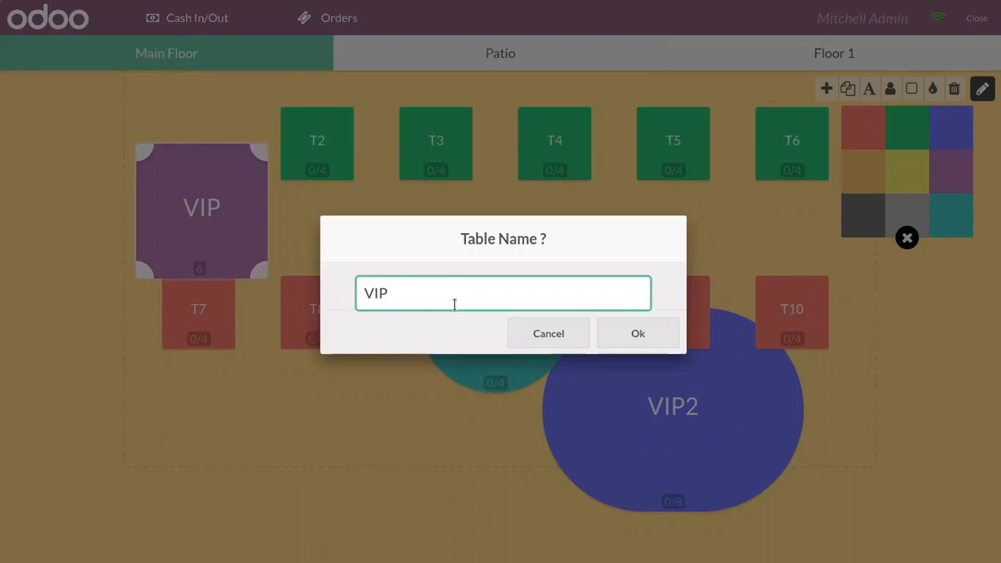
left_click(618, 338)
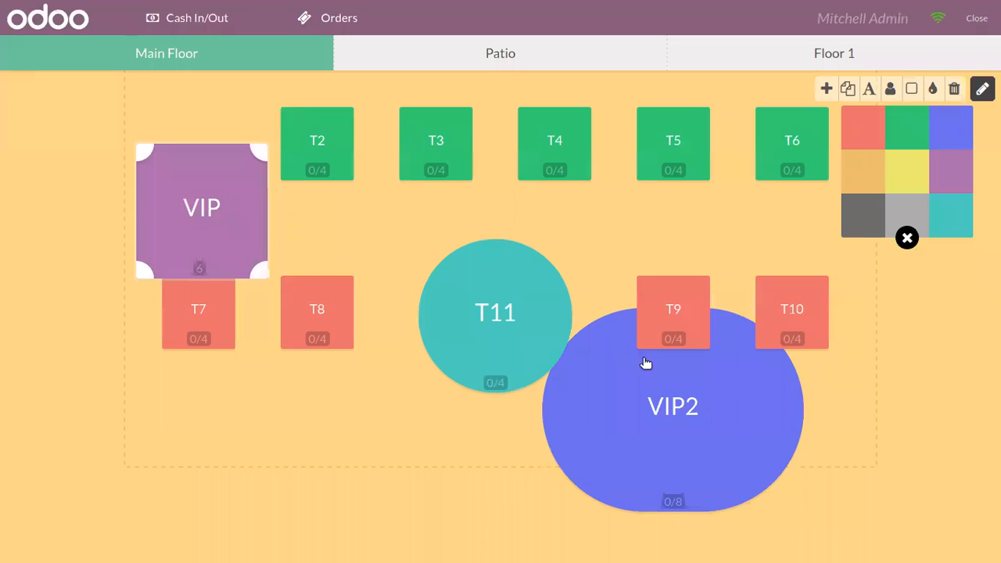
Step: Rename the VIP2 table as Special Table
left_click(670, 402)
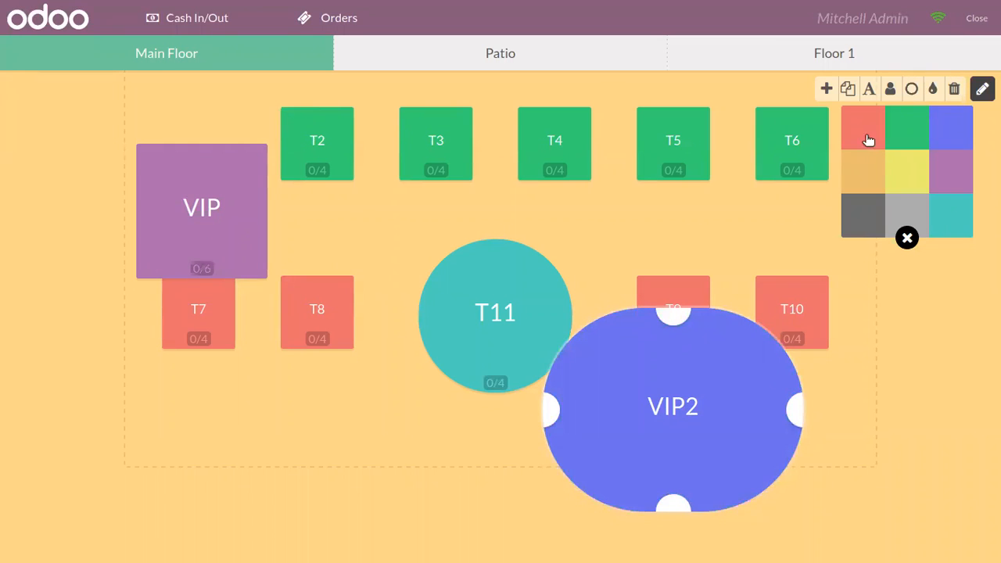
left_click(868, 89)
key("BackSpace")
key("BackSpace")
key("BackSpace")
key("BackSpace")
type("Special Table")
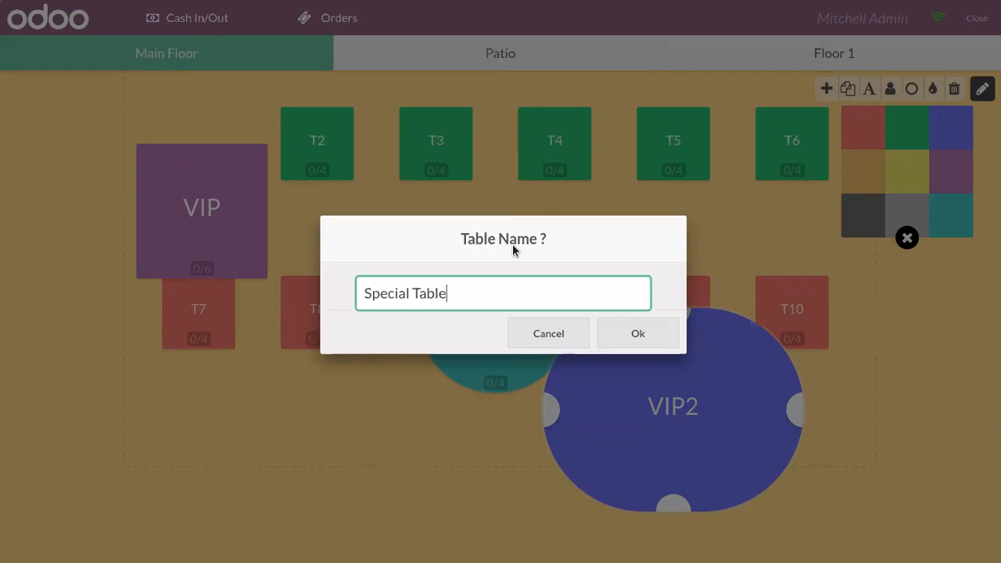
left_click(661, 328)
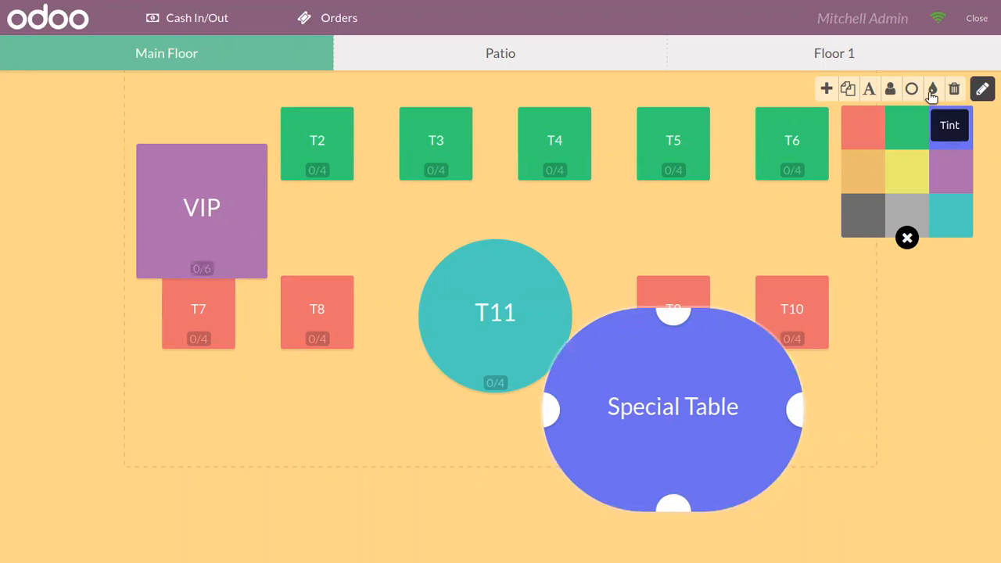
Step: Duplicate the Special Table, place the copy below T8 and T11, and tint it purple
left_click(848, 88)
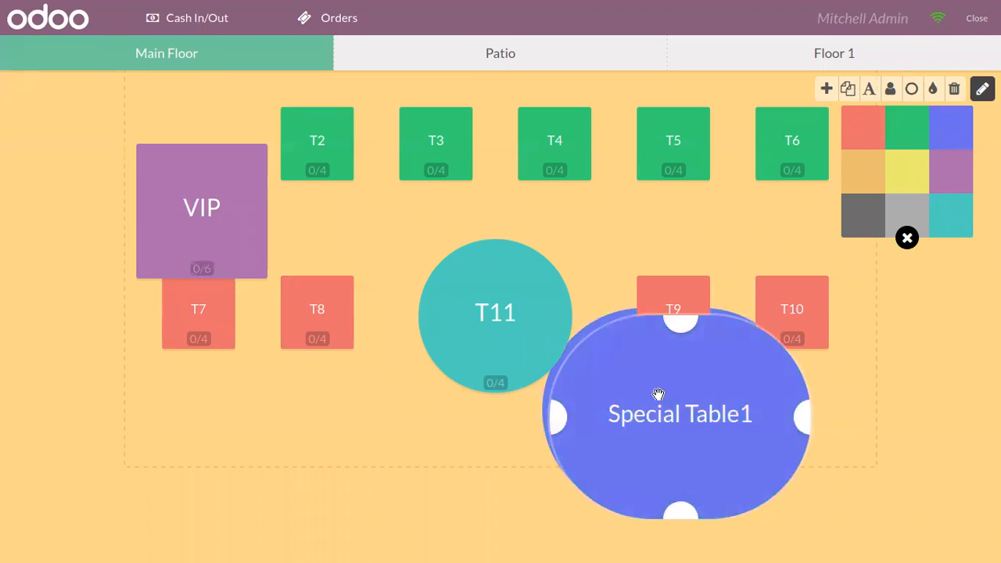
left_click_drag(666, 367, 353, 389)
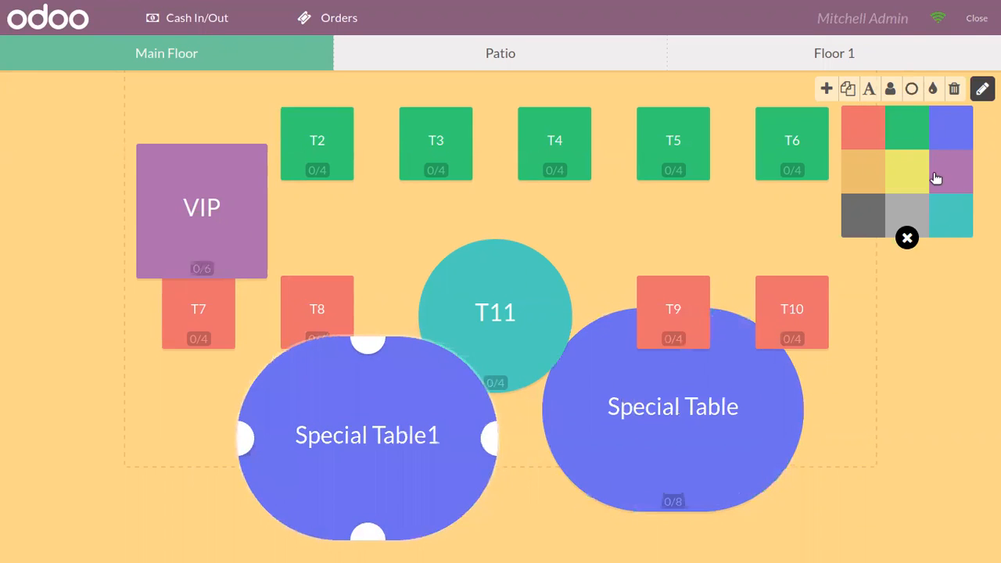
left_click(936, 172)
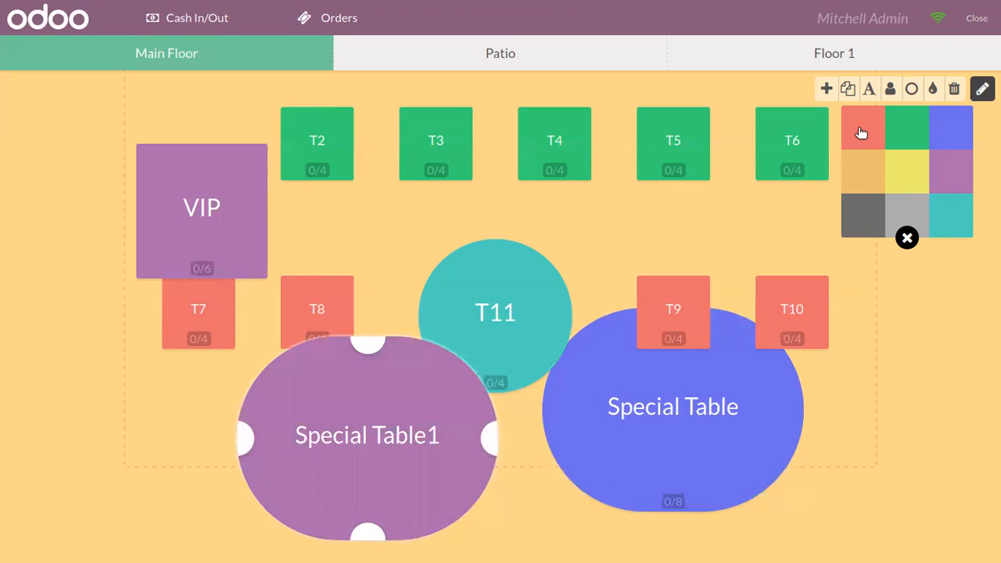
left_click(912, 317)
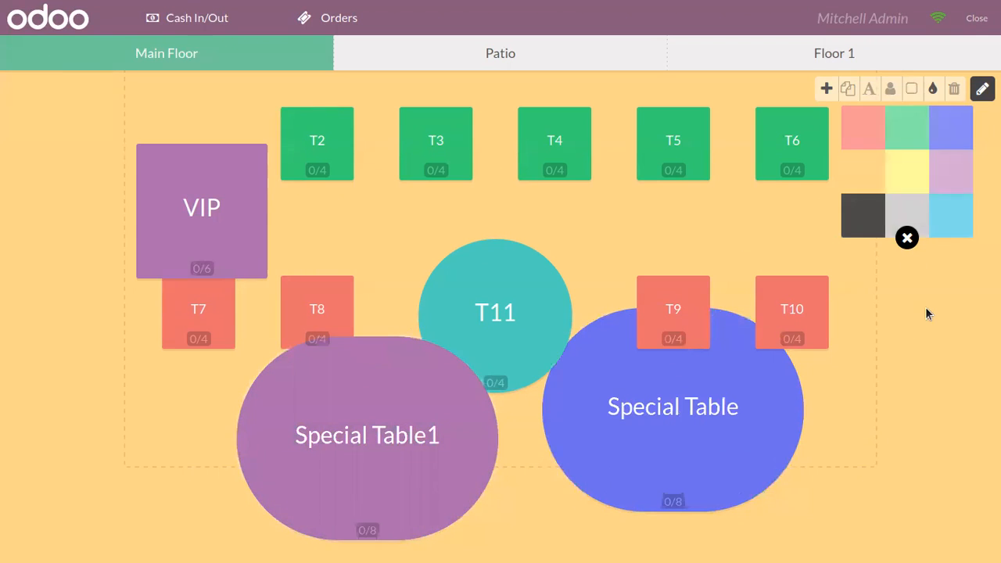
Step: Set the original Special Table's number of seats to 6
left_click(643, 375)
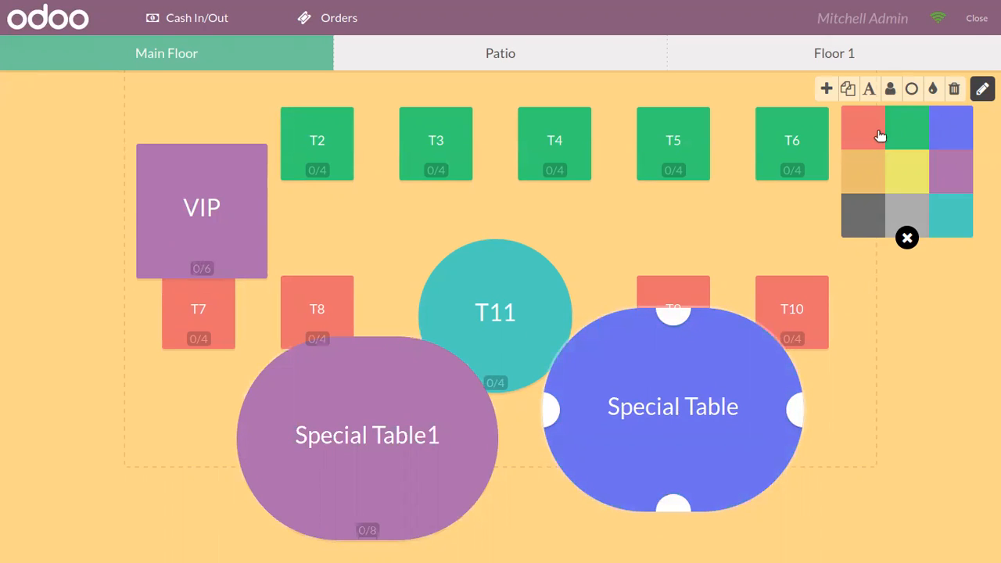
left_click(889, 89)
left_click(524, 289)
left_click(567, 426)
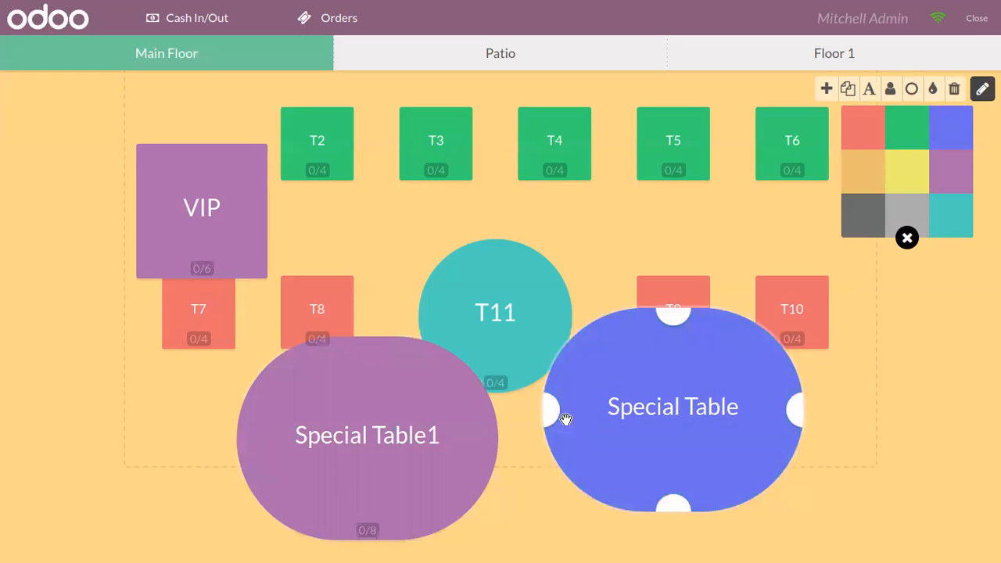
left_click(911, 345)
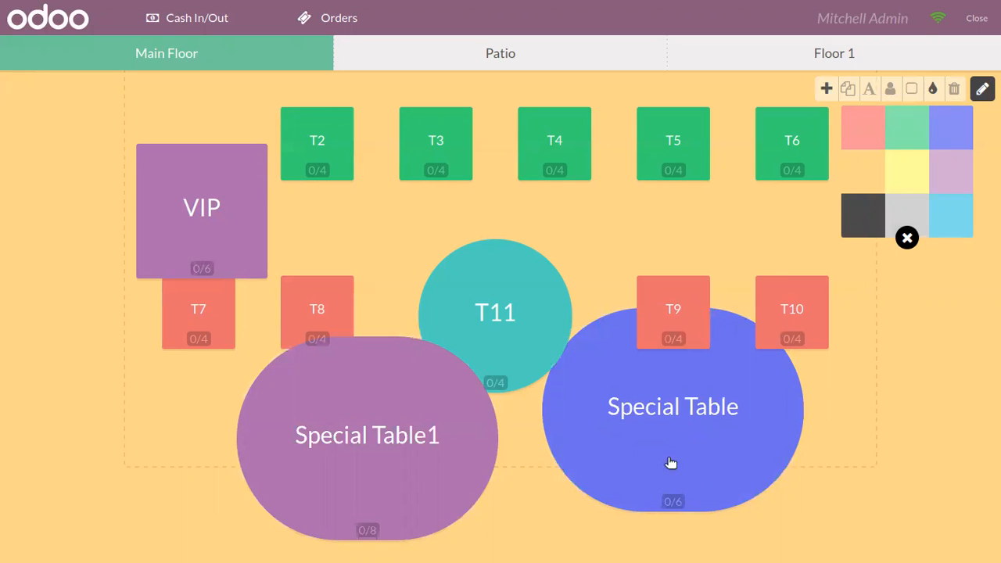
Step: Move the Special Table below T9 and T10 so it overlaps no other table, and finish editing the floor
left_click(715, 438)
left_click_drag(744, 431, 813, 478)
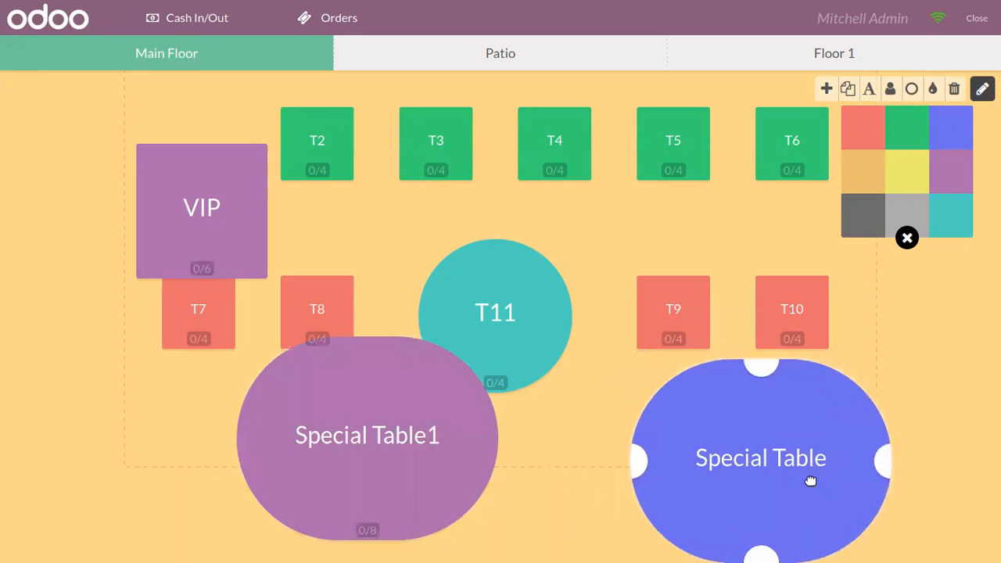
left_click(615, 424)
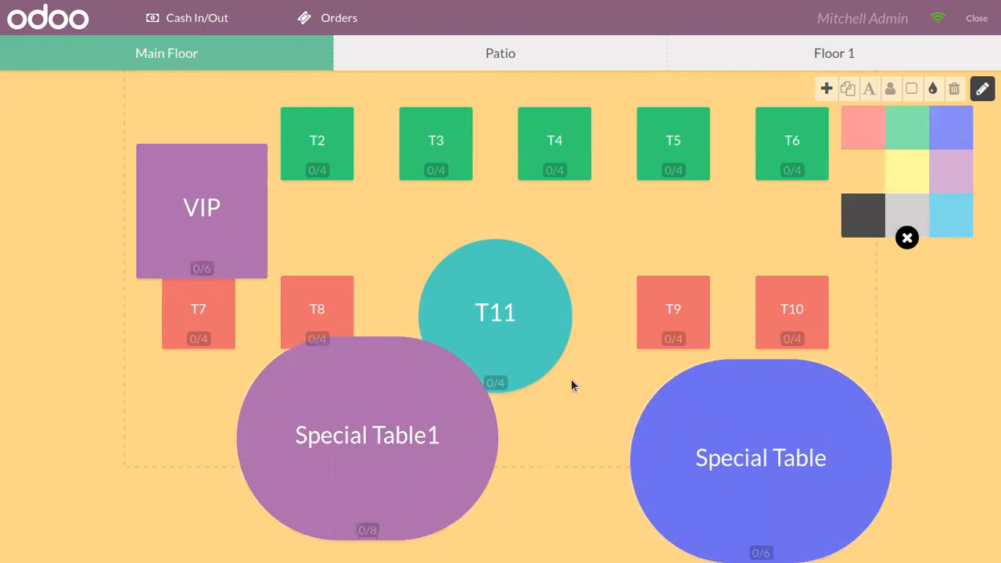
left_click(982, 89)
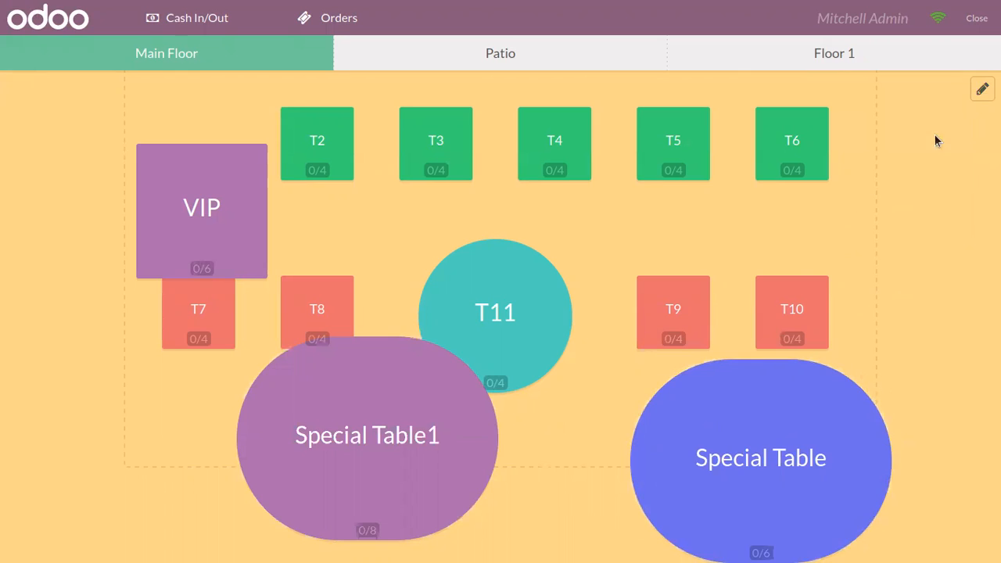
Step: Open an order for the Special Table and start the session with the proposed opening cash amount
left_click(755, 419)
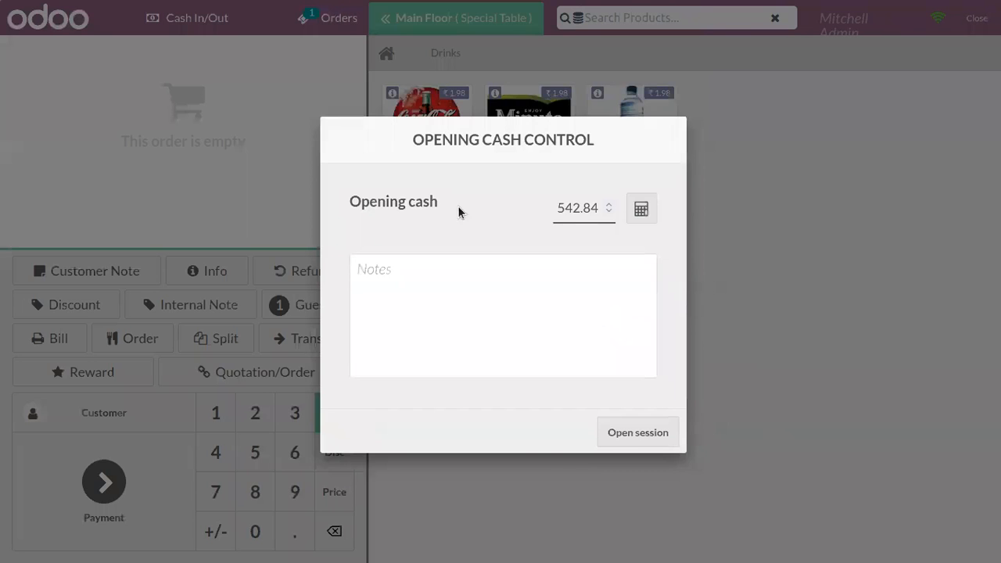
left_click(640, 435)
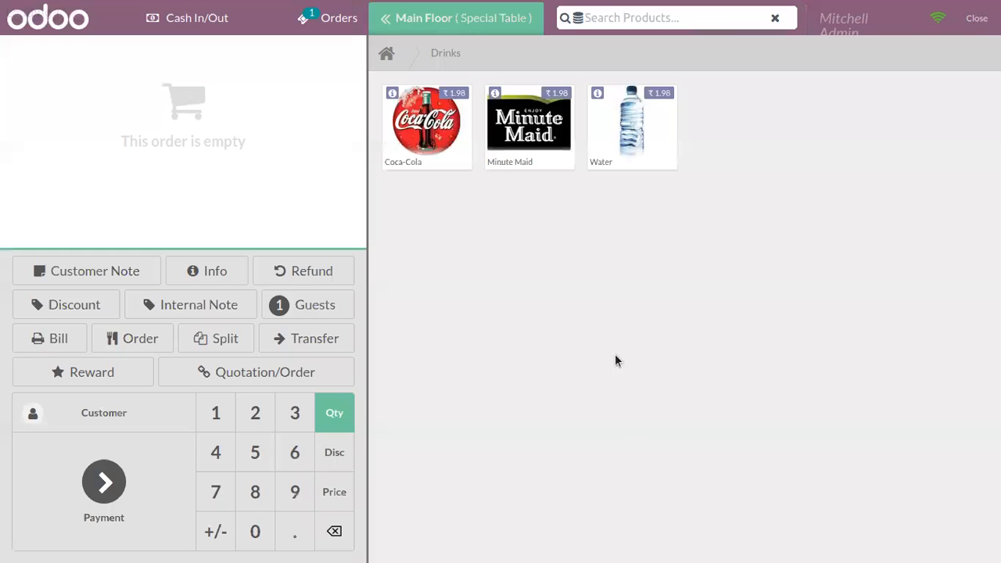
Step: Assign the listed customer with 7895 points to the order and add a Bacon Burger from the Food category
left_click(397, 54)
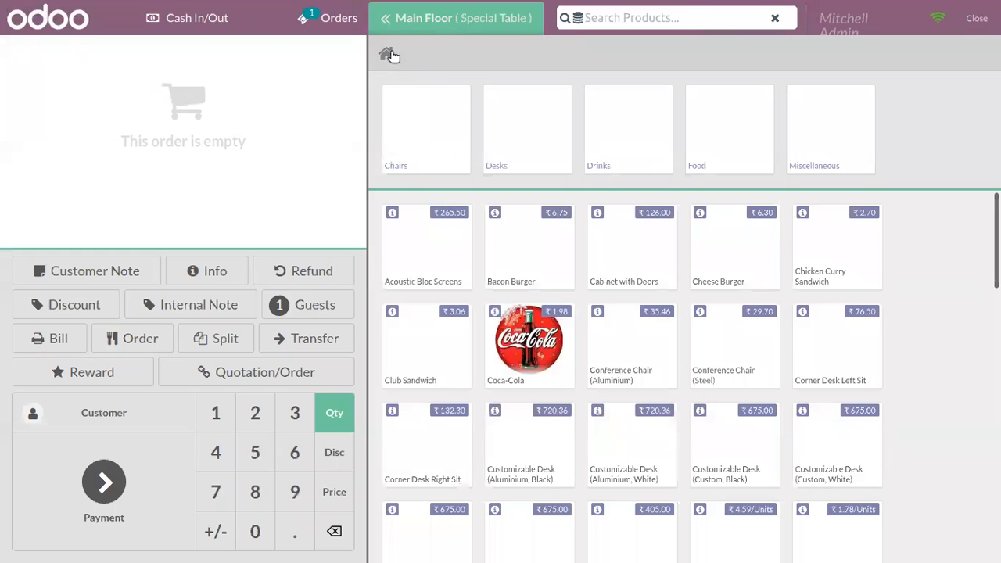
left_click(711, 124)
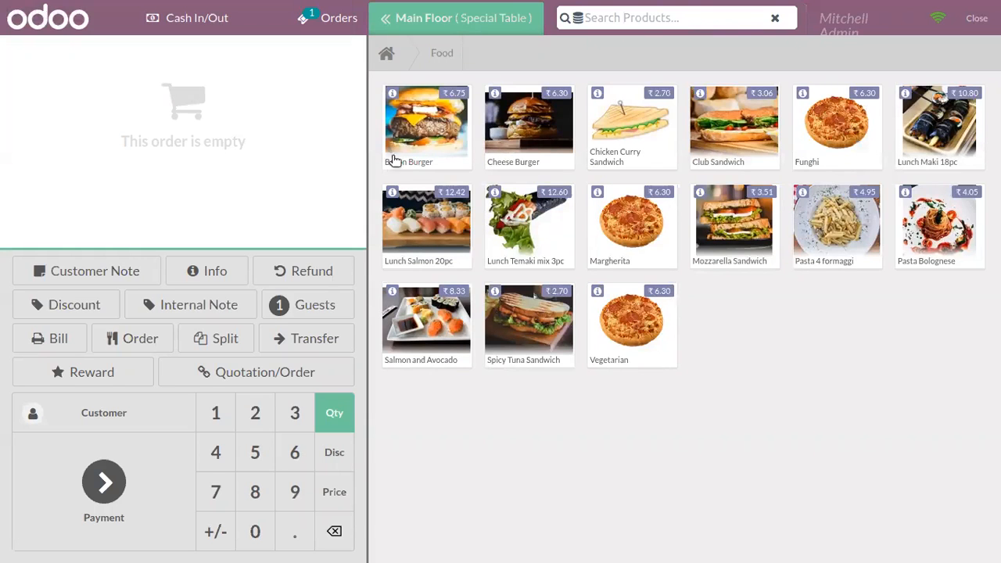
left_click(100, 416)
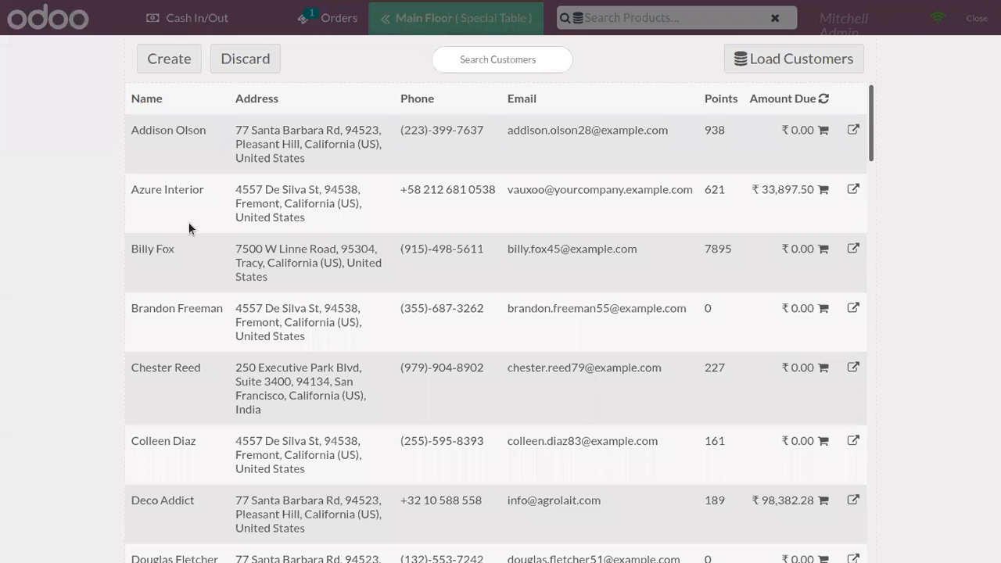
left_click(181, 283)
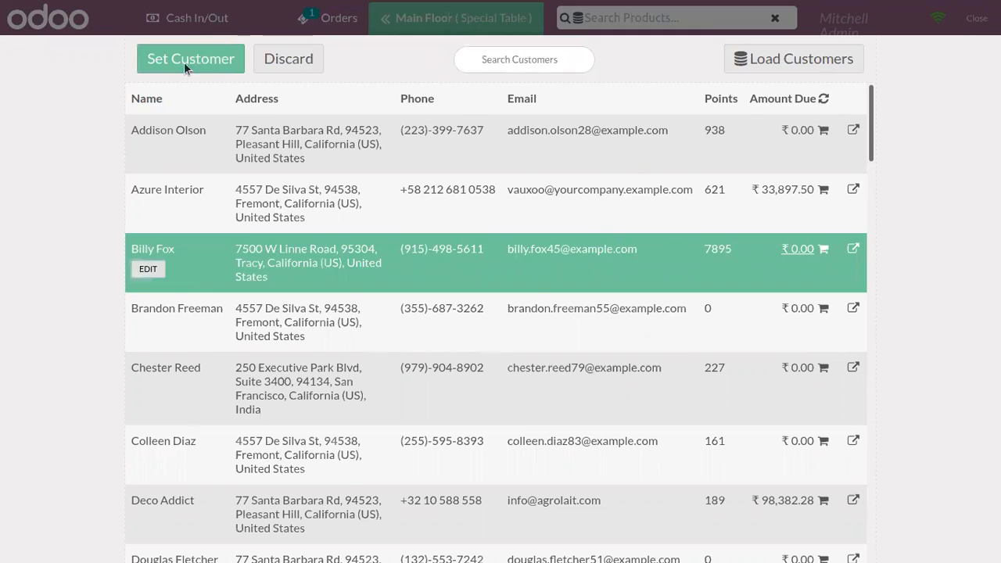
left_click(184, 62)
left_click(443, 124)
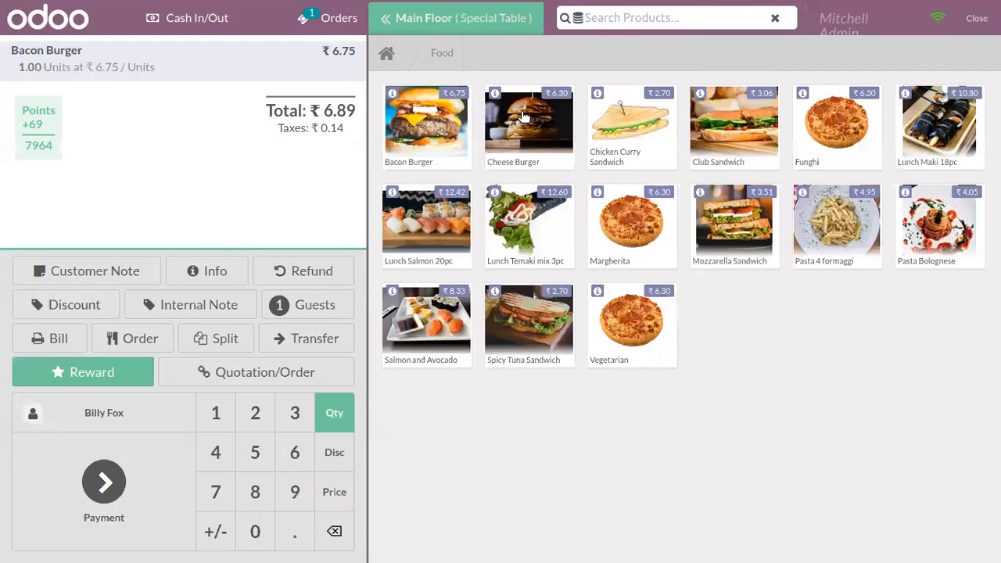
Step: Add a Cheese Burger and a Chicken Curry Sandwich to the Special Table's order
left_click(525, 117)
left_click(666, 119)
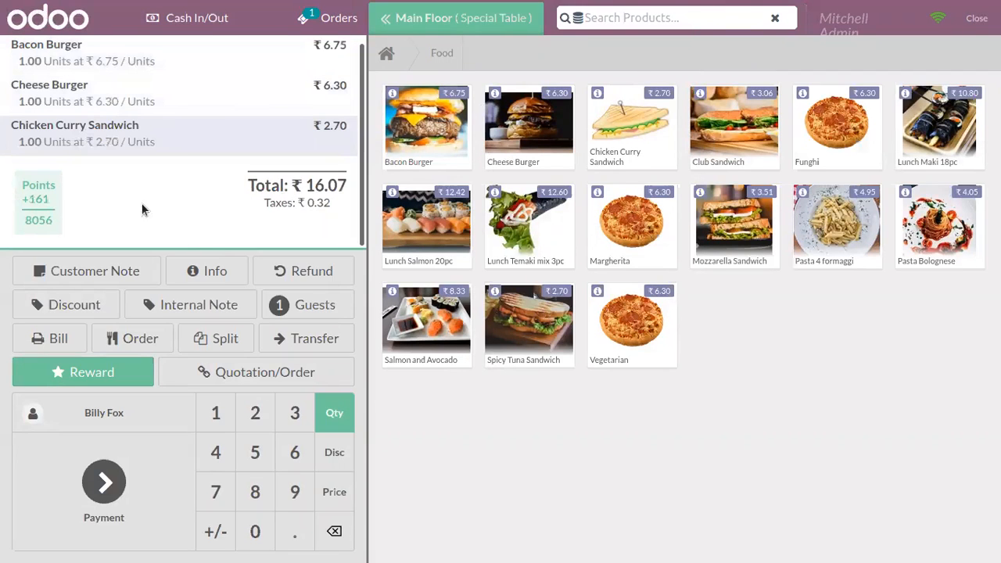
Step: Set the order's number of guests to 3, check the Special Table's occupancy on the Main Floor, and reopen the order
left_click(300, 305)
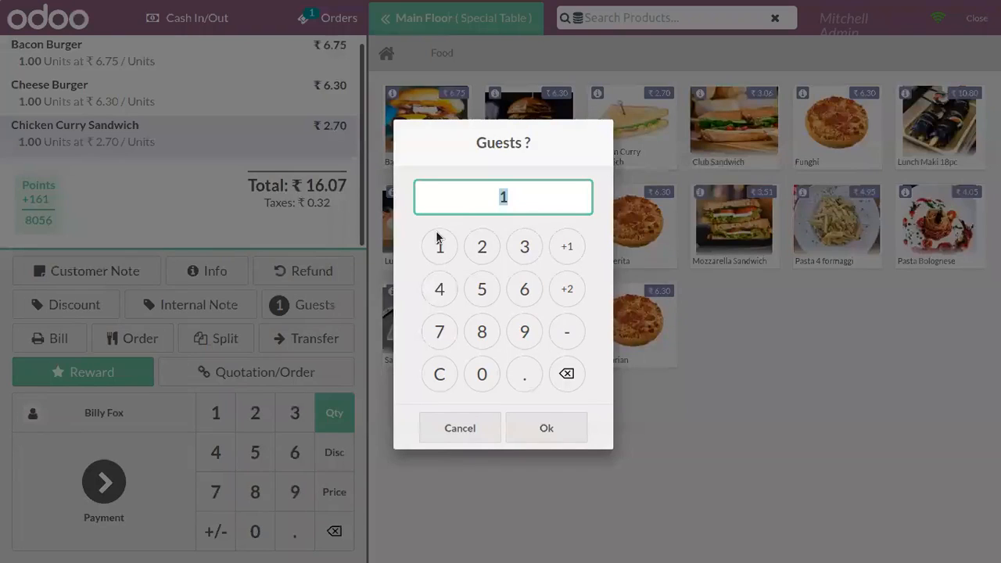
left_click(530, 248)
left_click(545, 438)
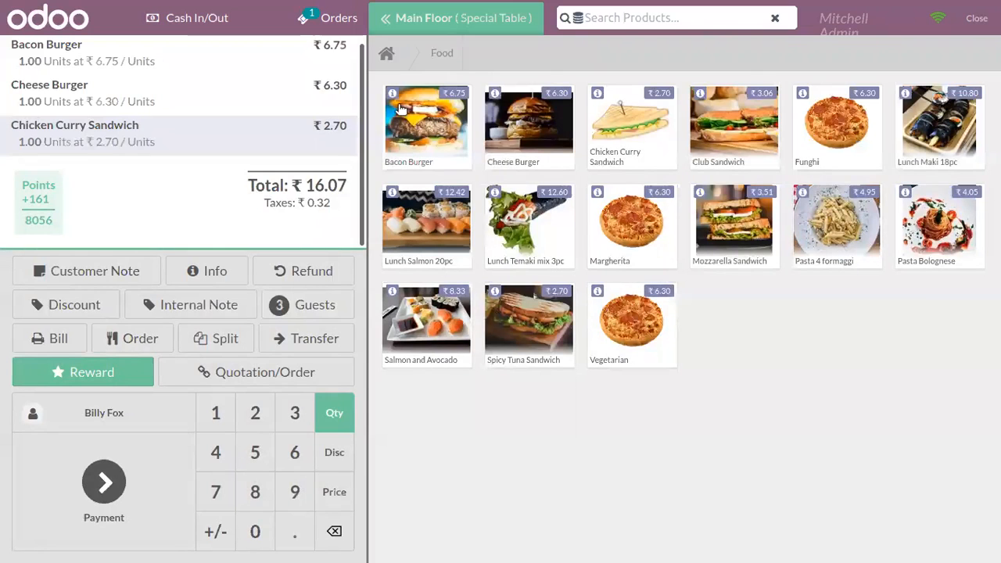
left_click(436, 14)
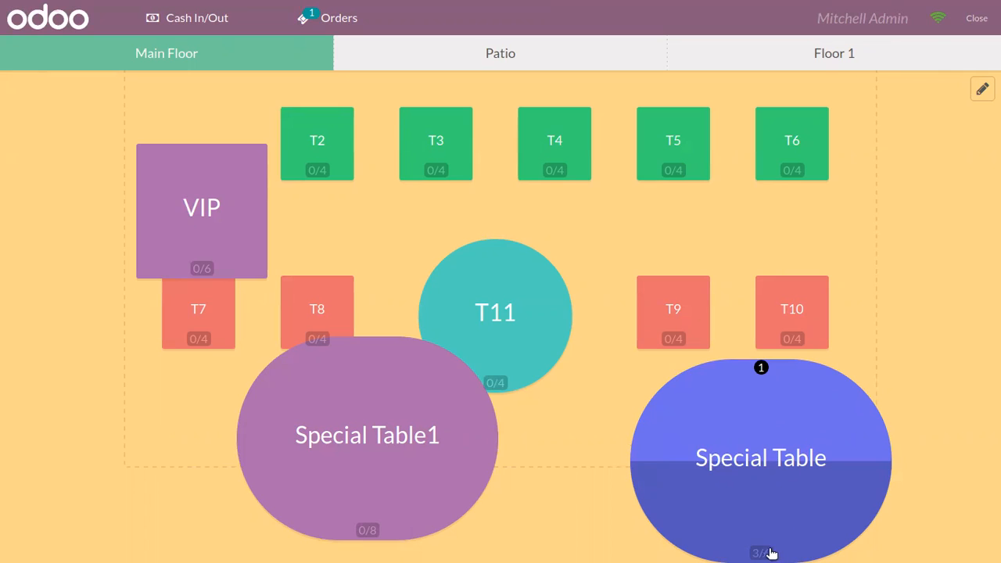
left_click(745, 407)
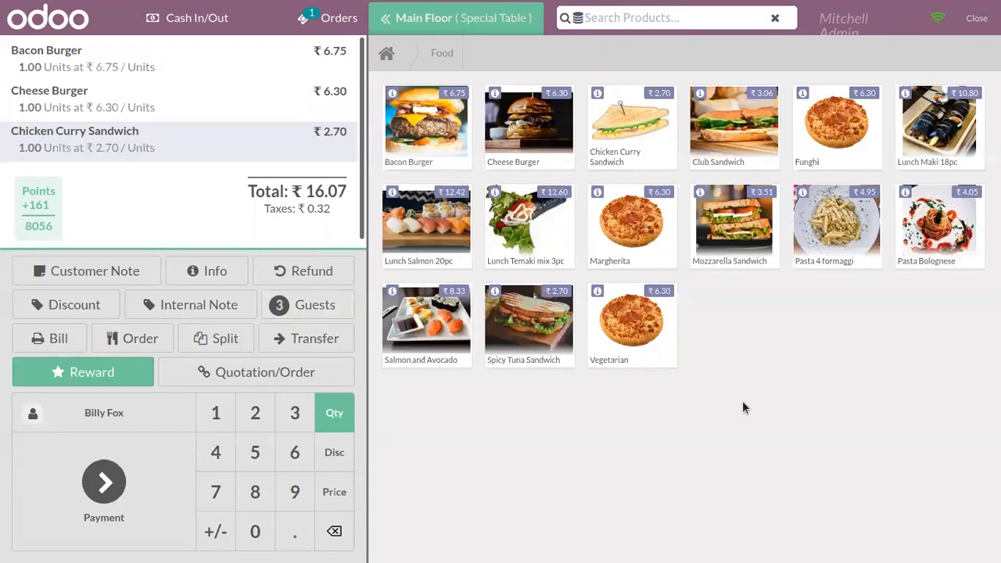
Step: Set the number of guests to 5, check the Special Table's occupancy on the Main Floor, and reopen its order
left_click(315, 305)
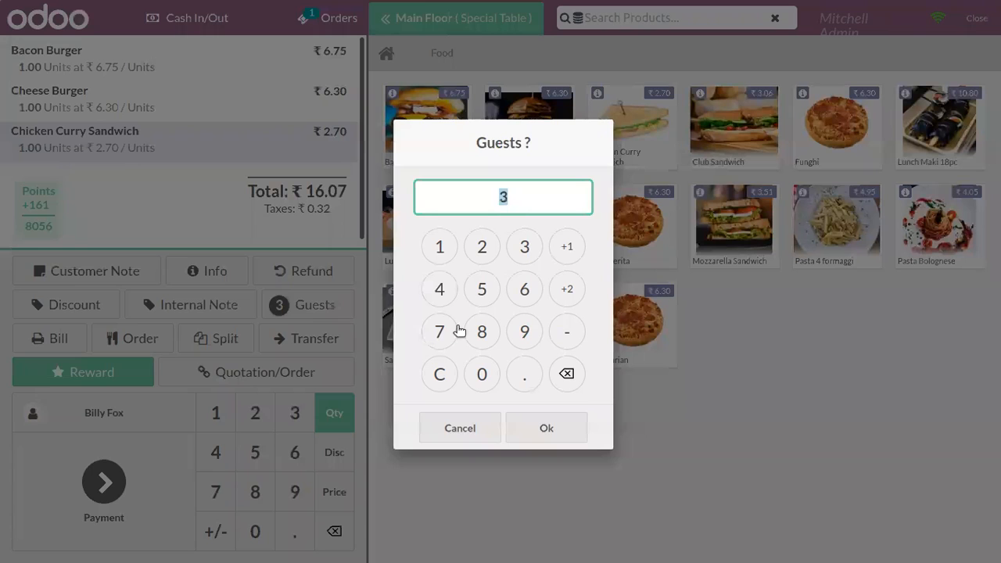
left_click(483, 292)
left_click(565, 417)
left_click(461, 19)
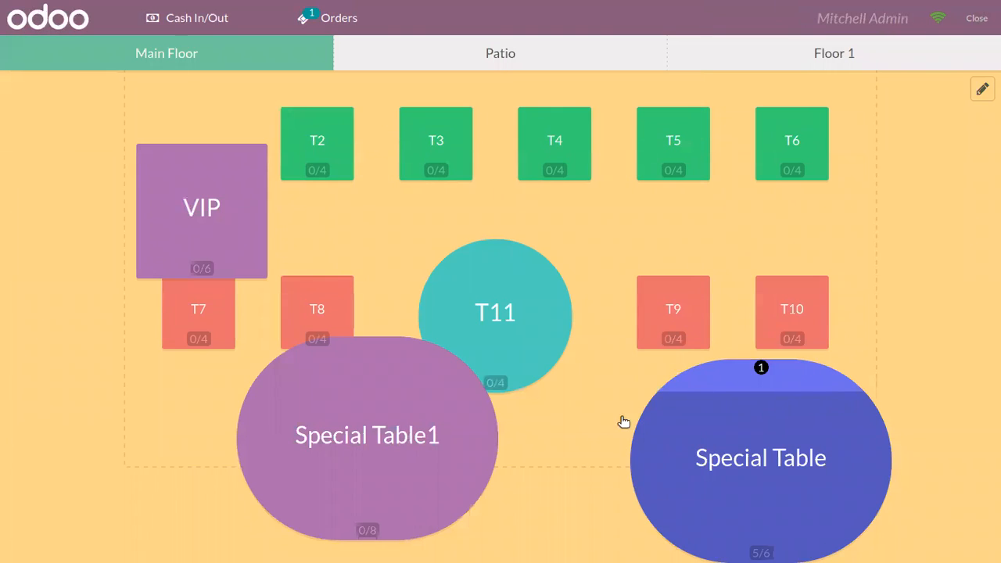
left_click(781, 411)
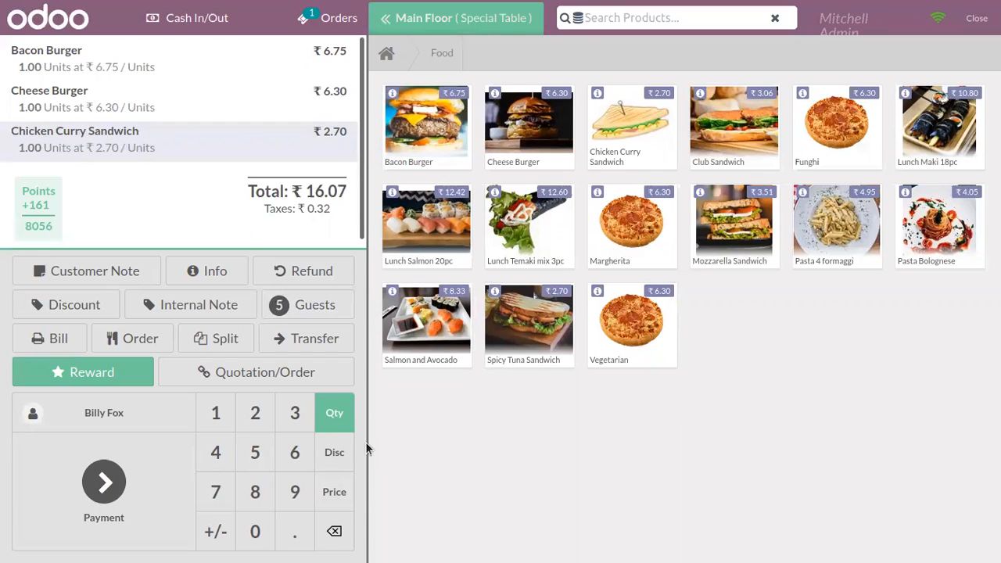
Step: Look at the customer note dialog without adding a note, and view the product information of the Cheese Burger and the Bacon Burger
left_click(99, 273)
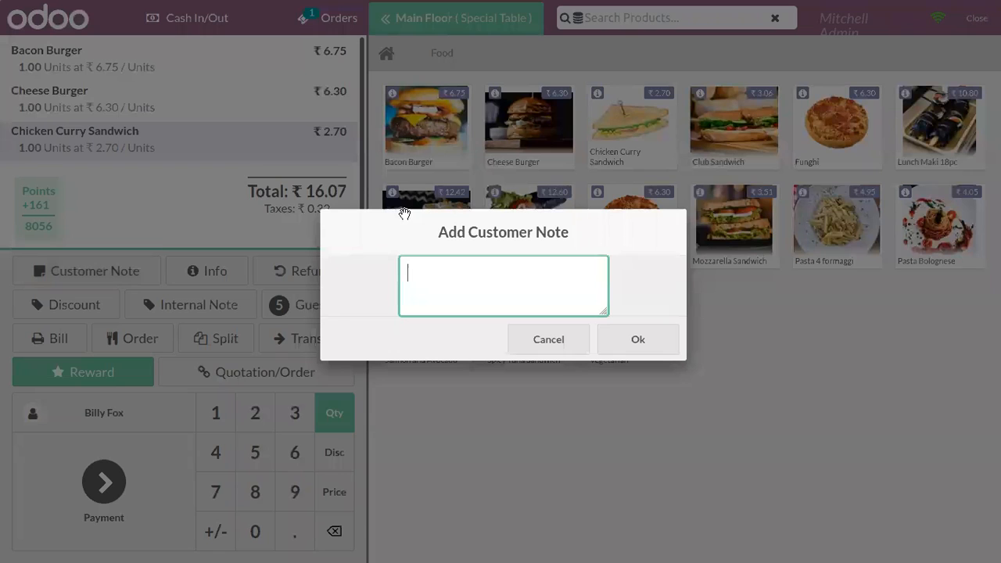
left_click(562, 341)
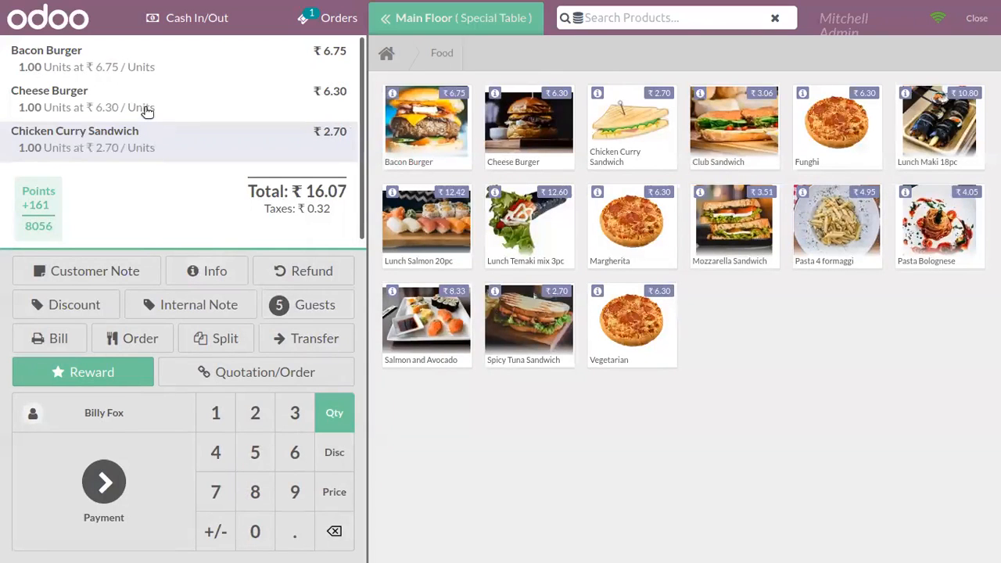
left_click(145, 102)
left_click(147, 69)
left_click(166, 100)
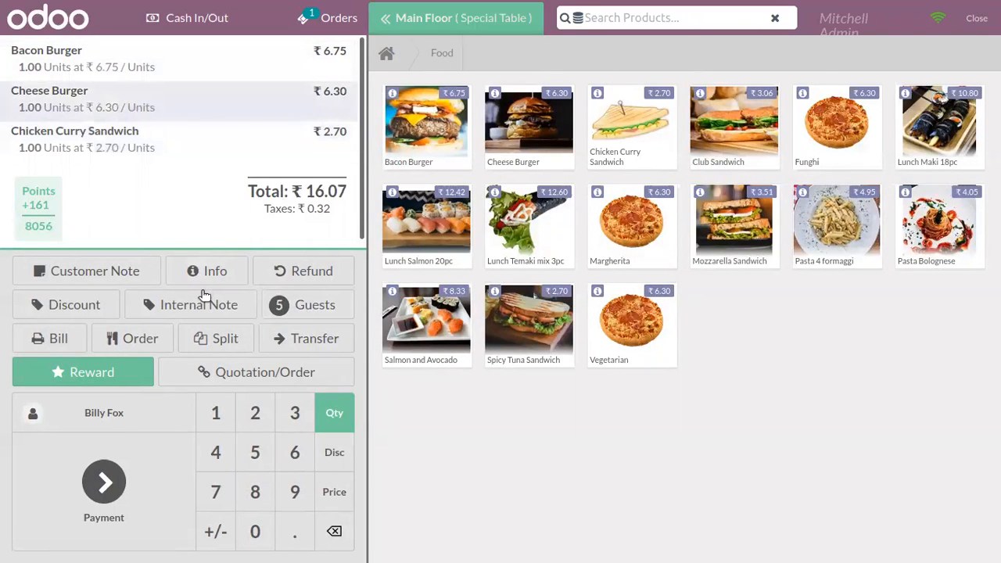
left_click(213, 269)
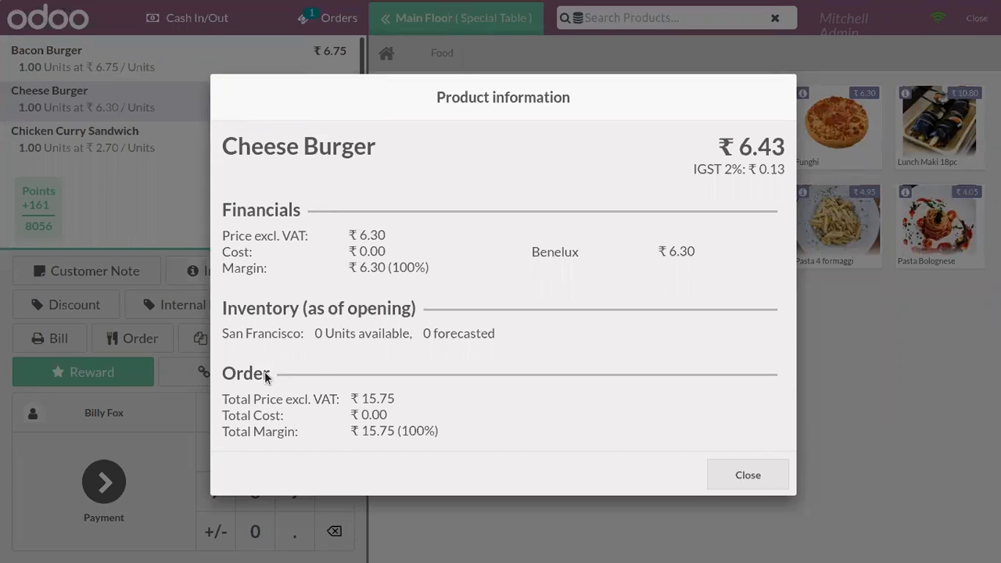
left_click(738, 478)
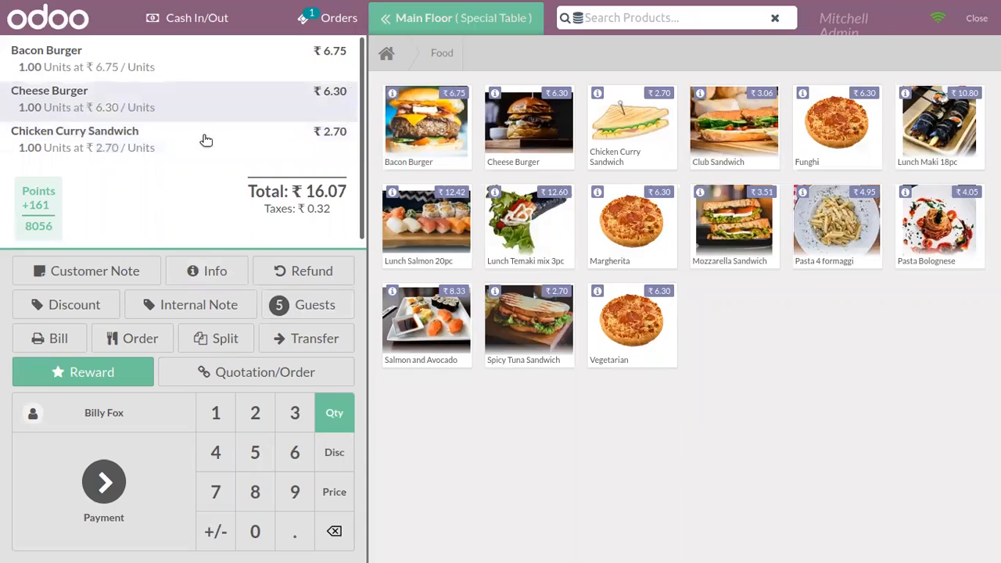
left_click(391, 95)
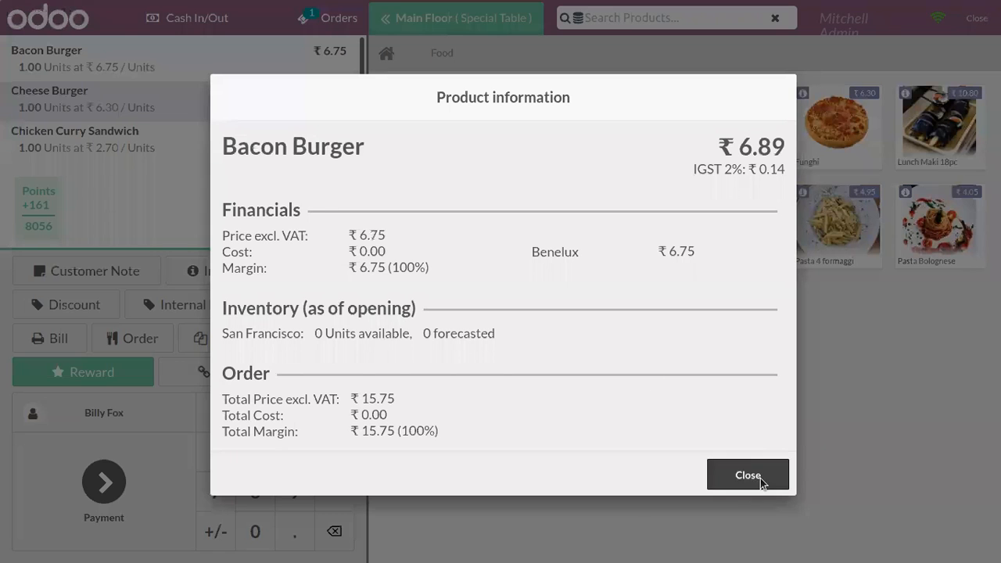
left_click(755, 477)
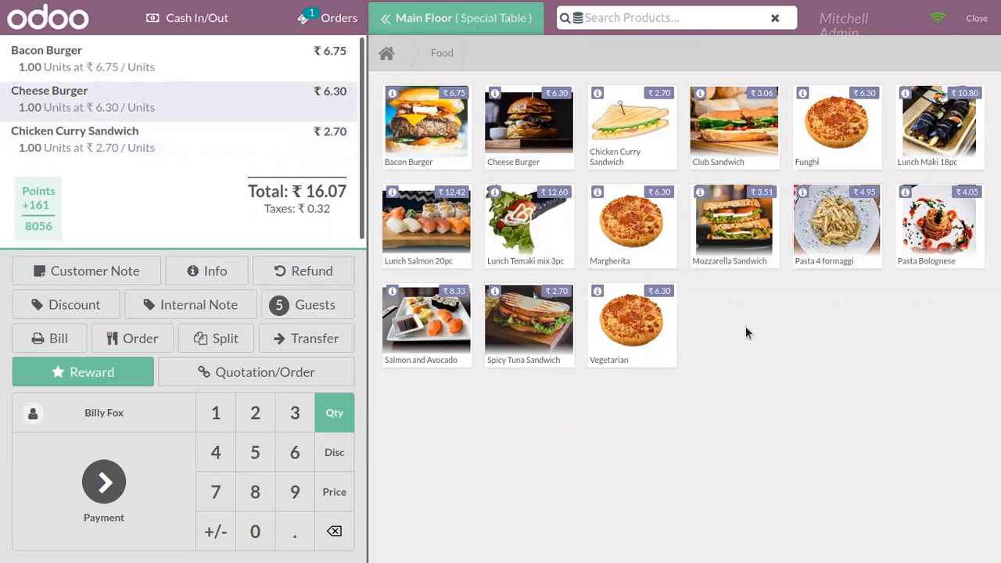
Step: Apply the proposed discount to the order and proceed to payment with the Cash method
left_click(92, 308)
left_click(554, 423)
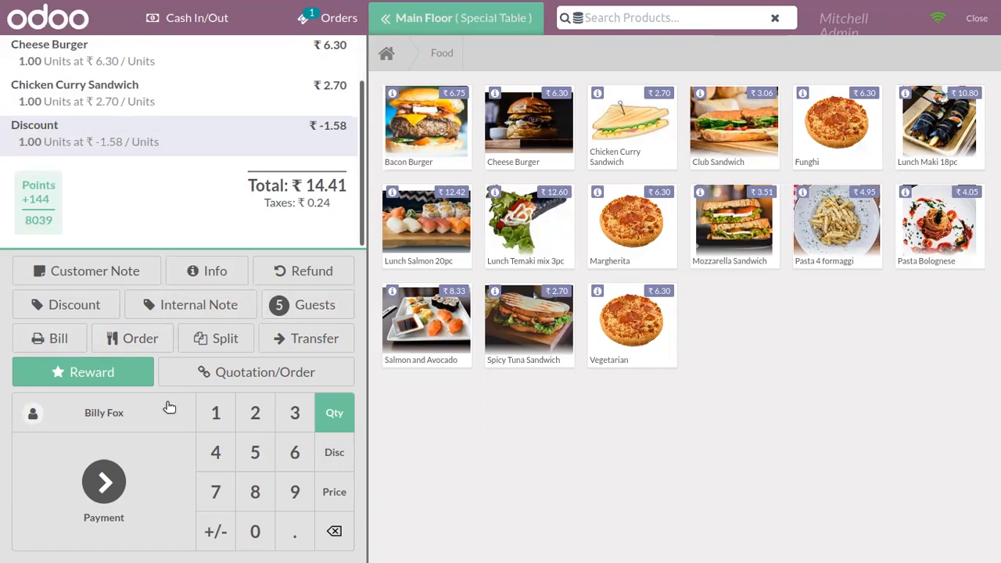
left_click(106, 474)
left_click(274, 116)
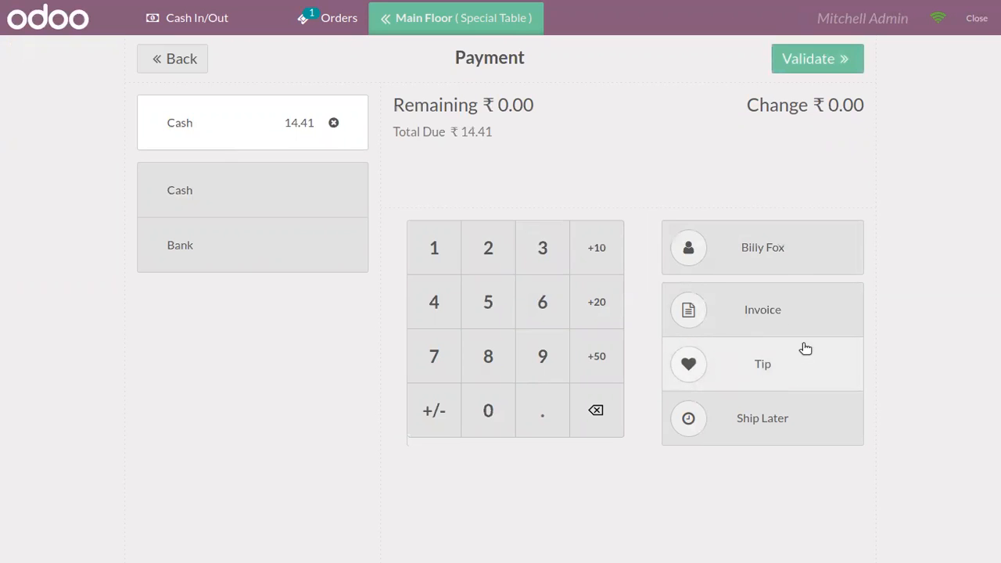
Step: Add a tip of ₹ 20.00 to the Special Table's payment
left_click(797, 363)
left_click(483, 249)
left_click(480, 374)
left_click(551, 427)
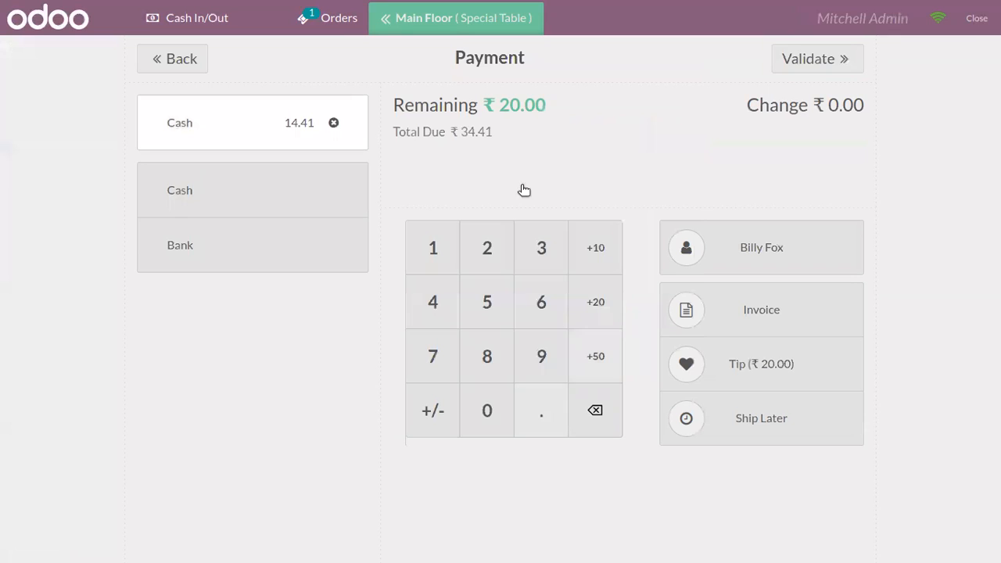
Step: Replace the cash payment line with a Cash payment covering the full amount including the tip, and validate the order
left_click(333, 123)
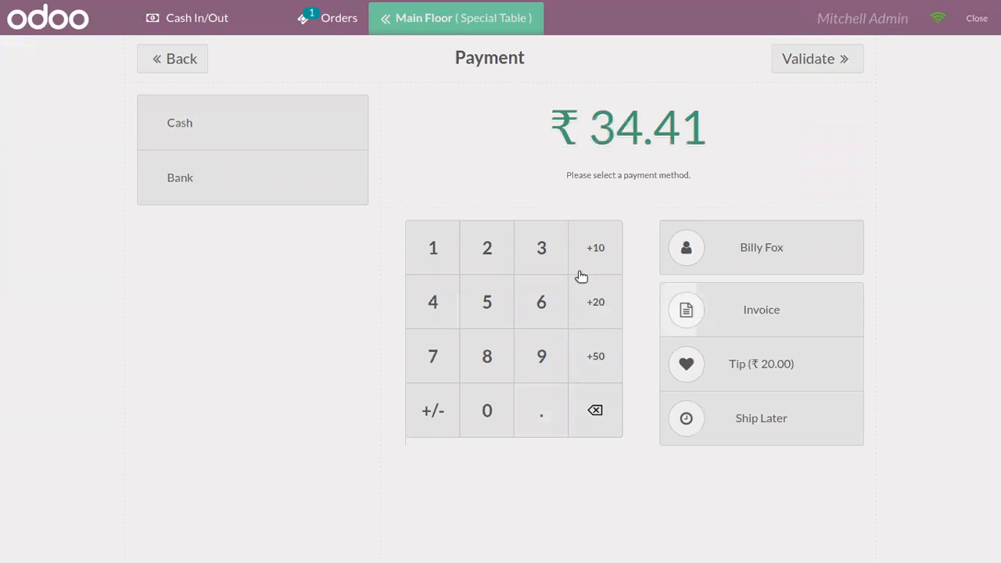
left_click(230, 127)
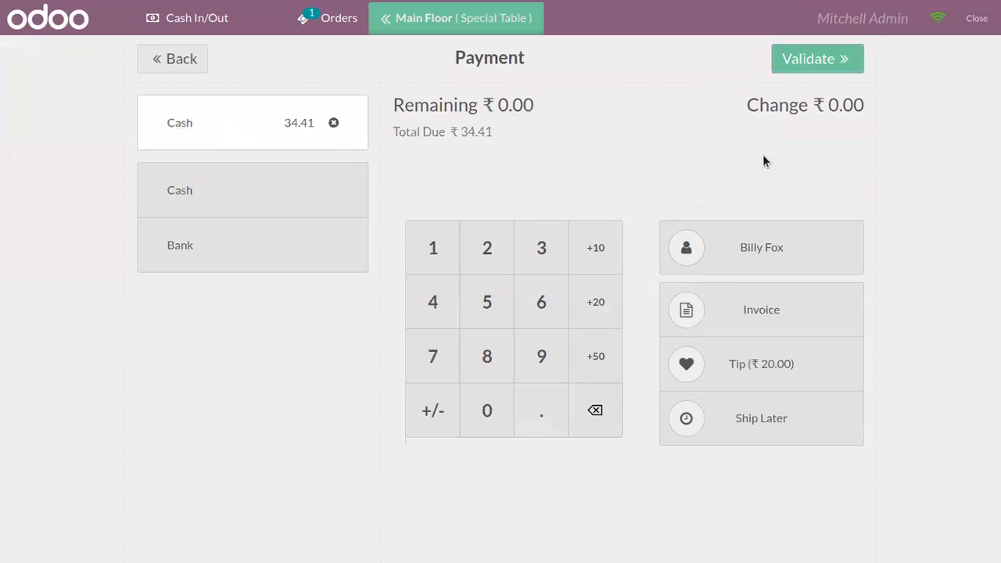
left_click(791, 66)
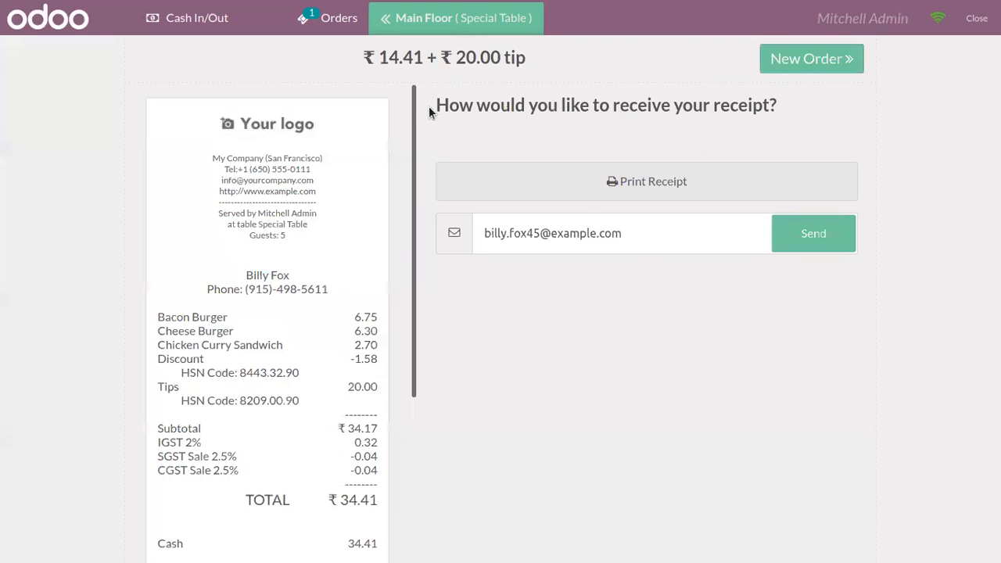
Step: Review the receipt down to the Loyalty Program section and proceed to a new order from the floor plan
scroll(416, 129, "down", 5)
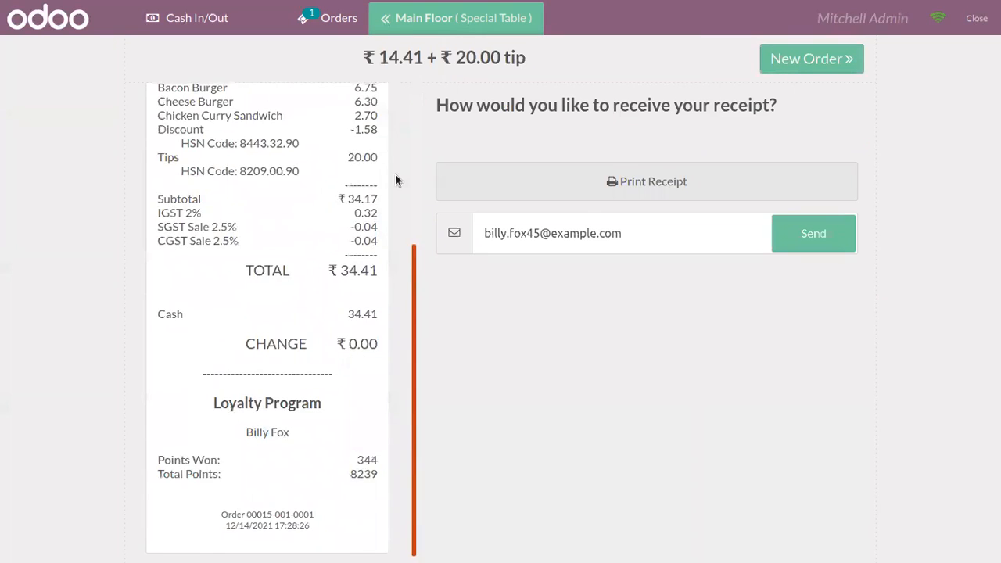
scroll(305, 179, "up", 3)
scroll(413, 251, "down", 3)
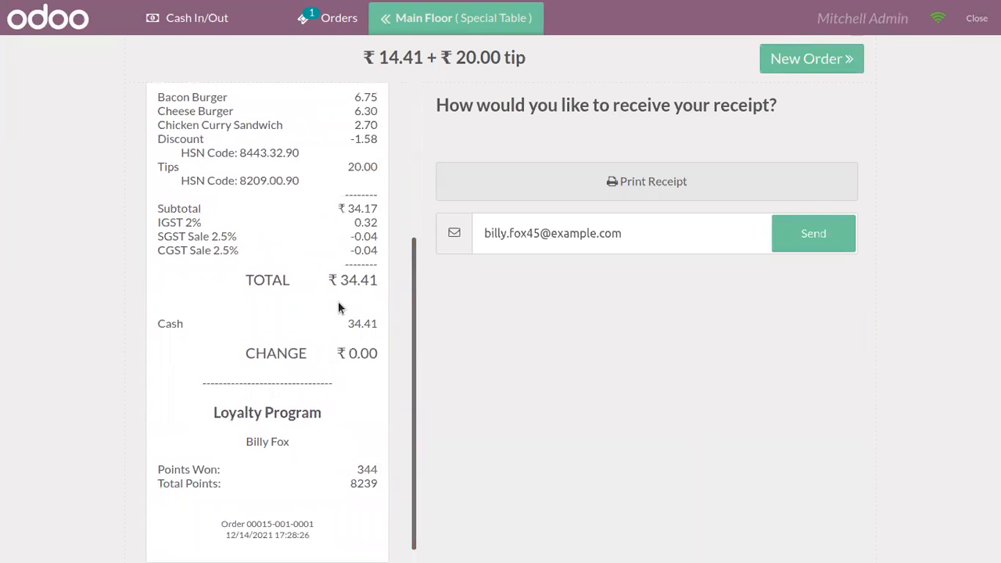
left_click_drag(413, 334, 410, 164)
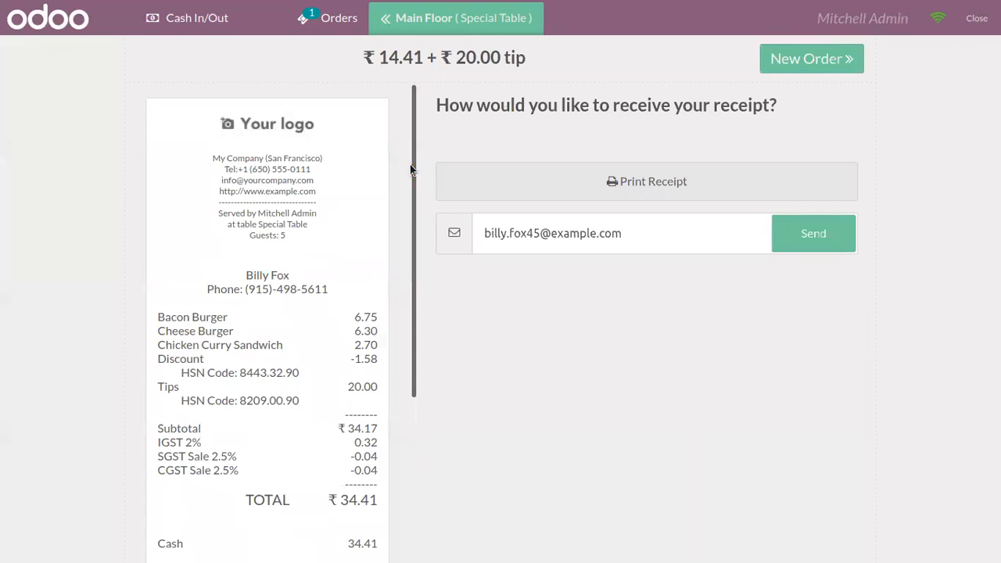
left_click(803, 70)
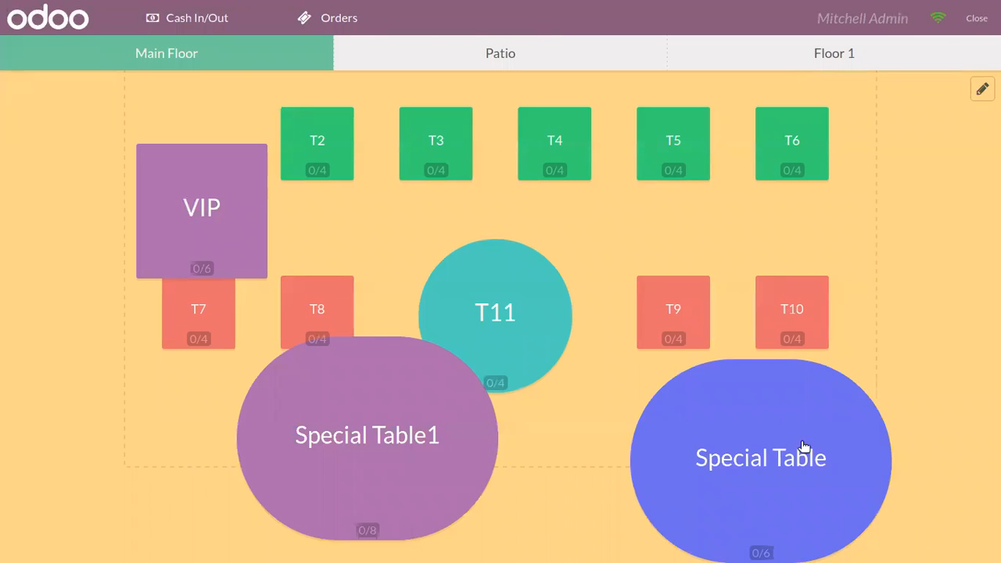
Step: Open an order for Special Table1 with one Bacon Burger, Cheese Burger, Chicken Curry Sandwich, Club Sandwich and Funghi
left_click(453, 432)
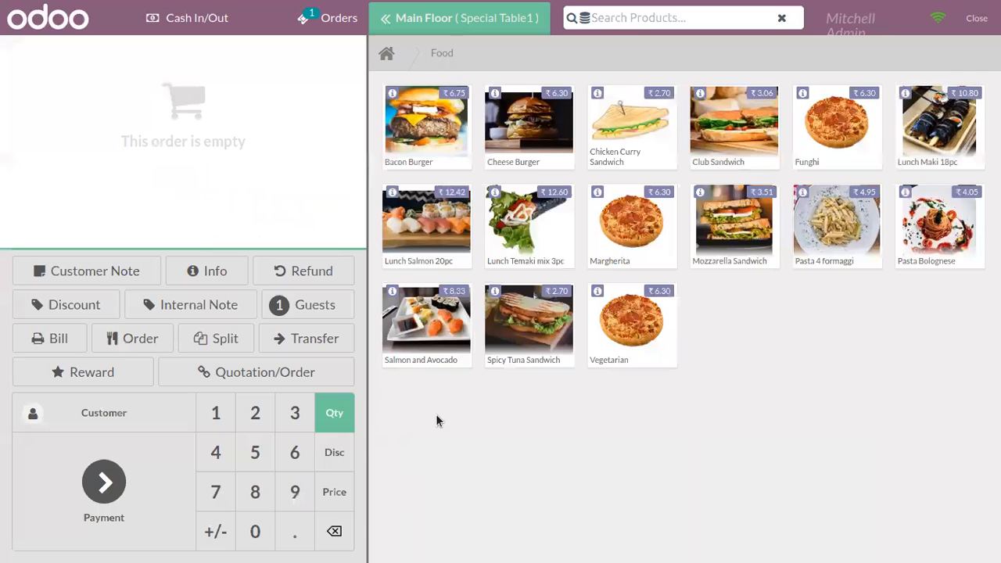
left_click(420, 134)
left_click(518, 136)
left_click(648, 138)
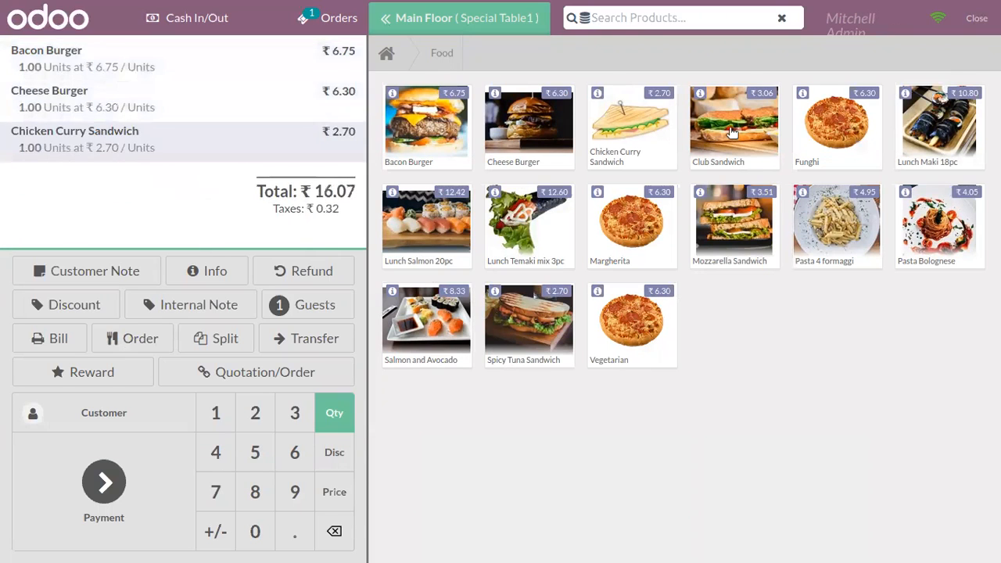
left_click(739, 138)
left_click(801, 138)
scroll(352, 140, "up", 1)
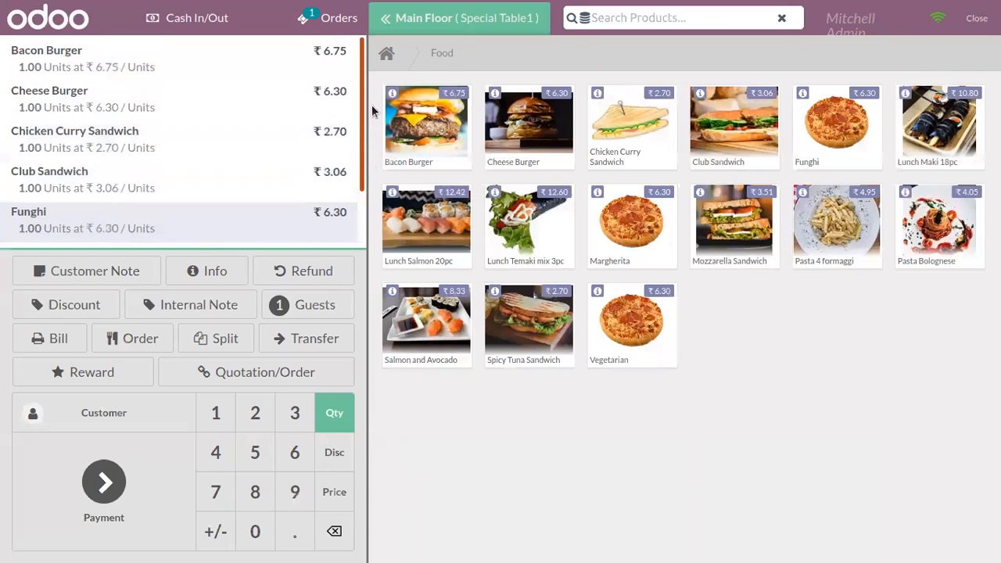
Step: Transfer the order from Special Table1 to the VIP table, check it on the Main Floor, and reopen it
left_click(329, 338)
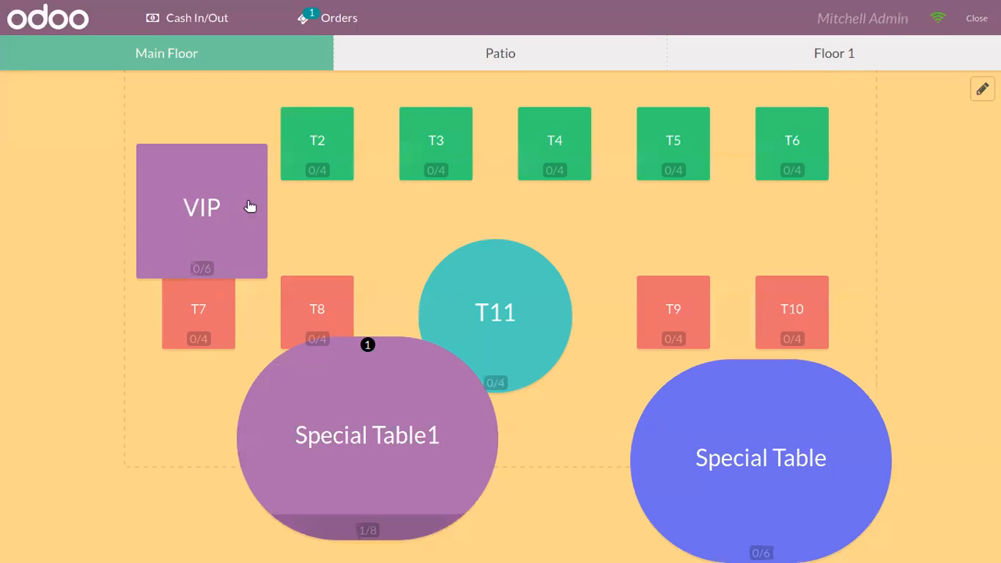
left_click(223, 203)
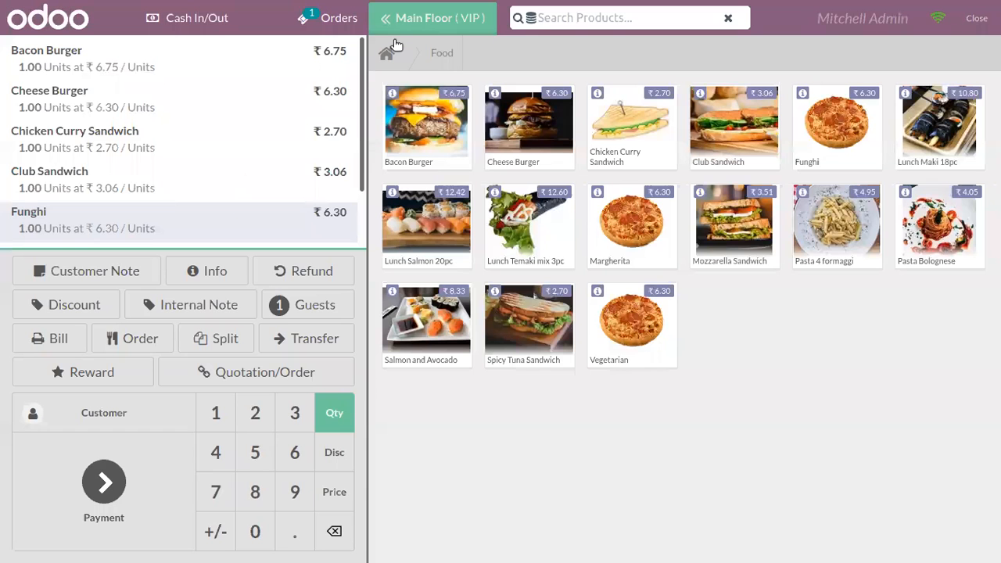
left_click(409, 24)
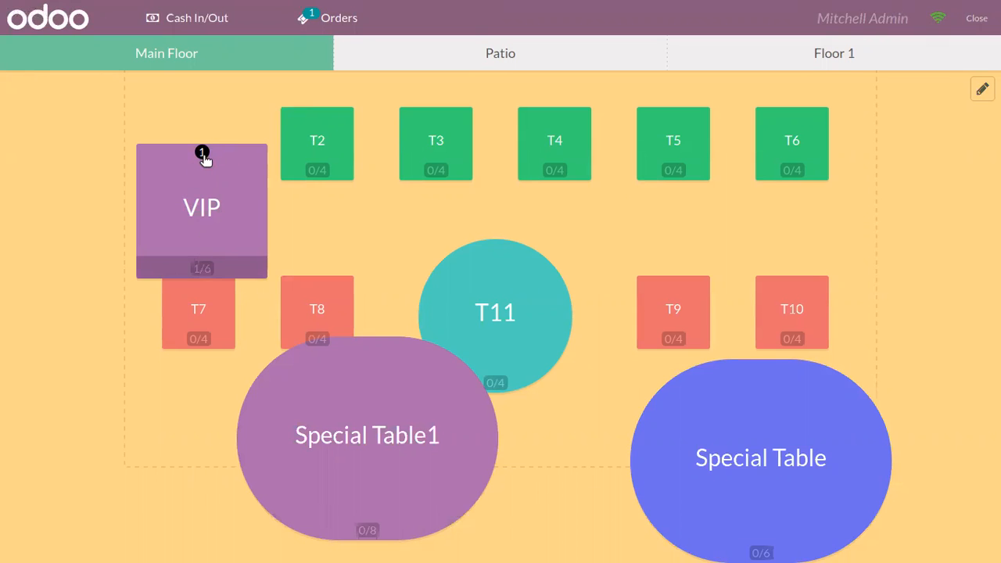
left_click(219, 196)
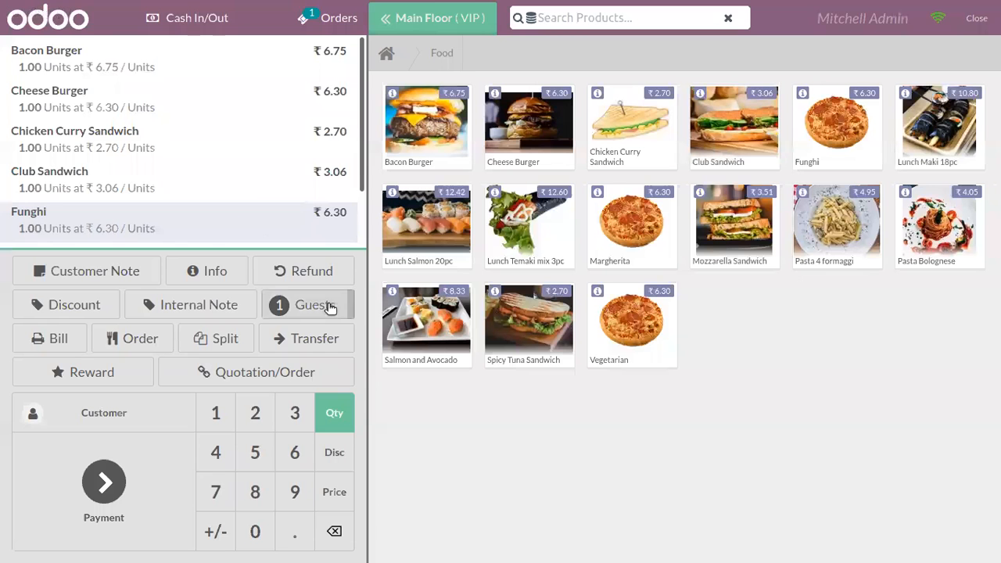
Step: Set the VIP table order's number of guests to 2
left_click(331, 304)
left_click(512, 249)
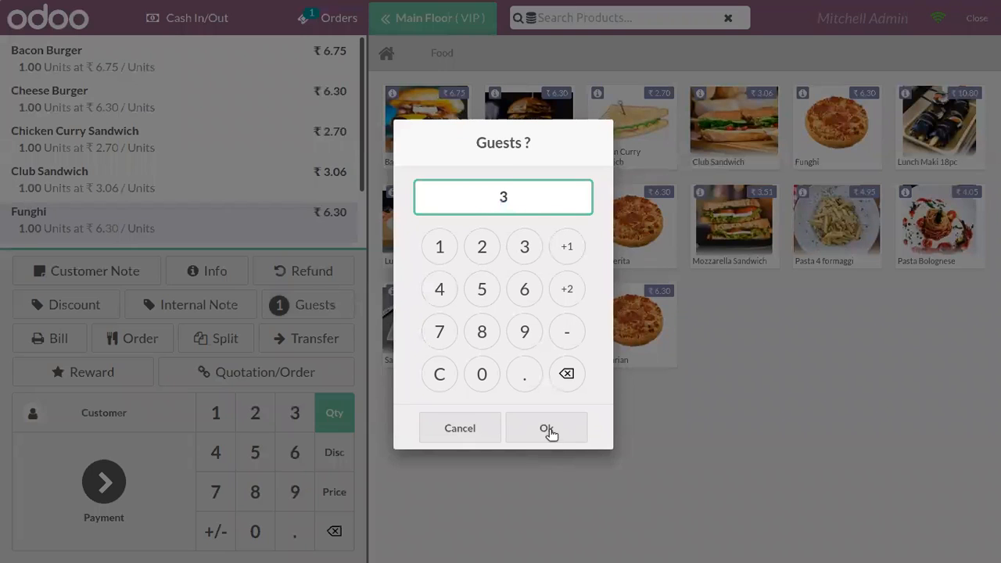
left_click(485, 246)
double_click(569, 371)
left_click(482, 249)
left_click(577, 427)
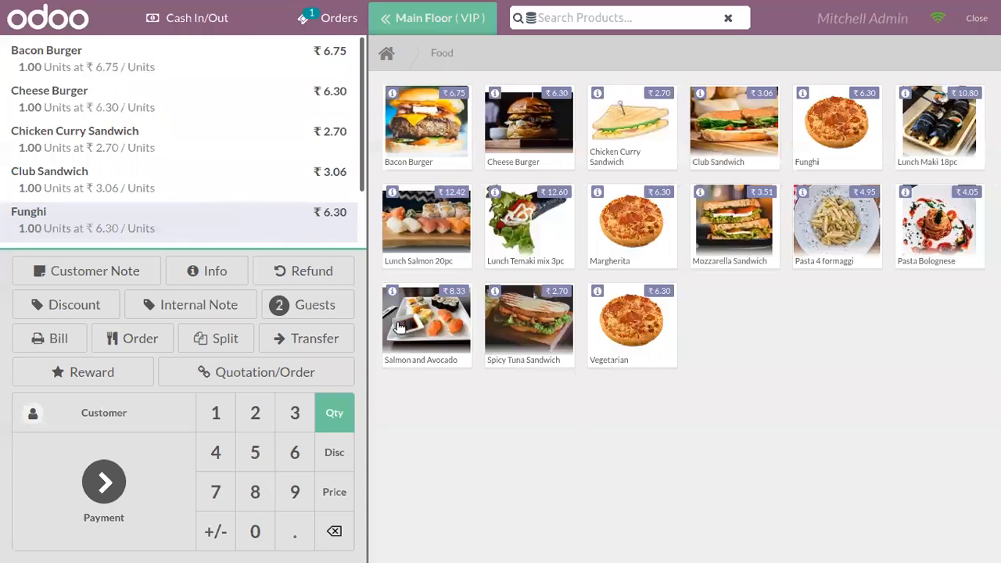
scroll(361, 100, "down", 1)
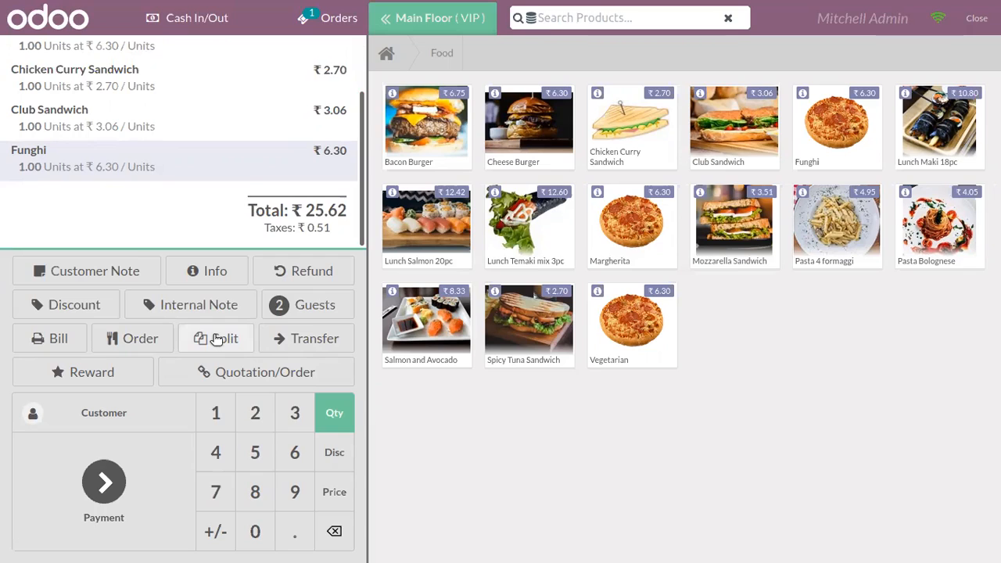
Step: Split the Bacon Burger and Cheese Burger from the VIP table's bill and pay for them in cash
left_click(215, 338)
left_click(225, 142)
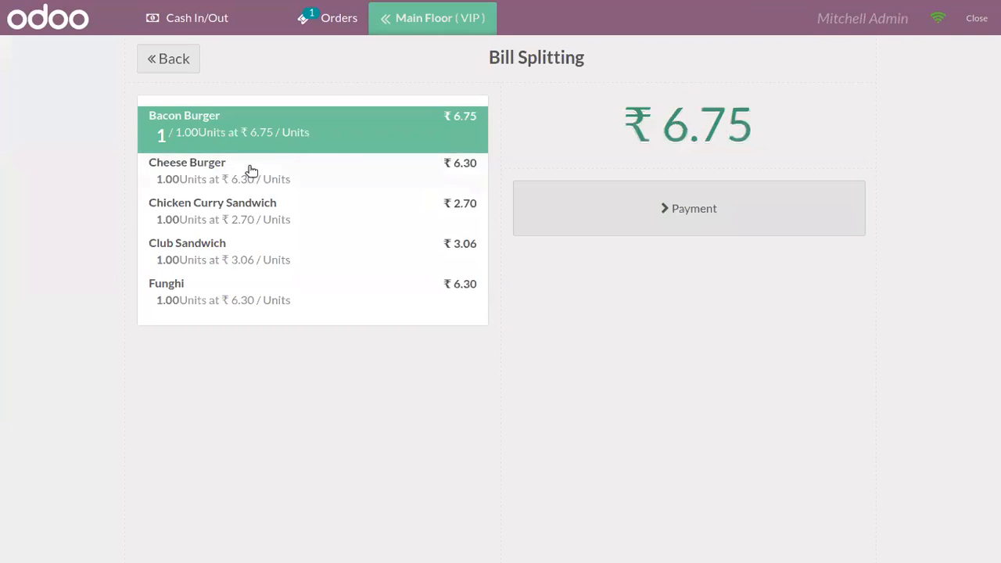
left_click(251, 169)
left_click(679, 208)
left_click(179, 133)
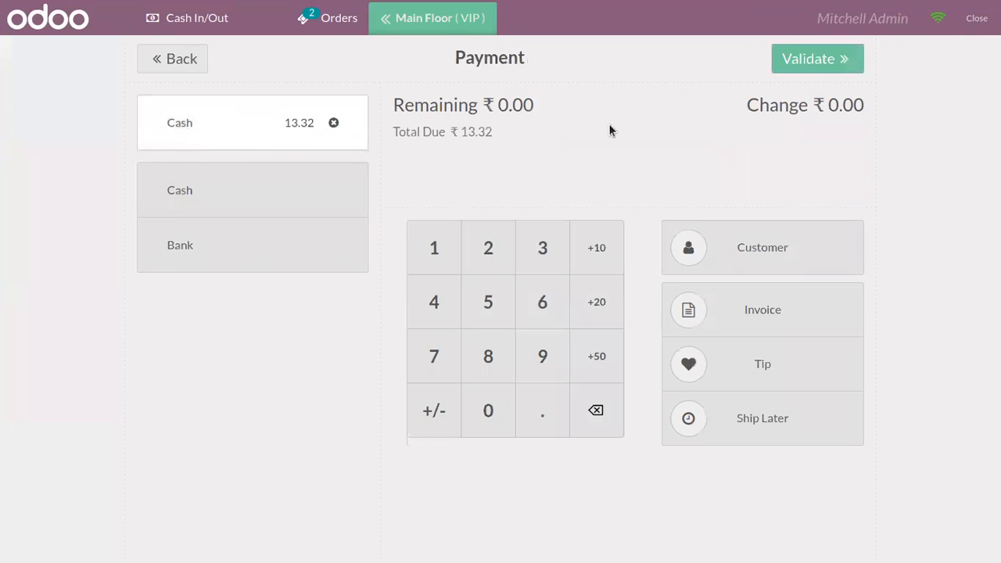
Step: Assign a customer to the split order, validate its payment and proceed to a new order
left_click(777, 246)
left_click(188, 258)
left_click(188, 56)
left_click(817, 64)
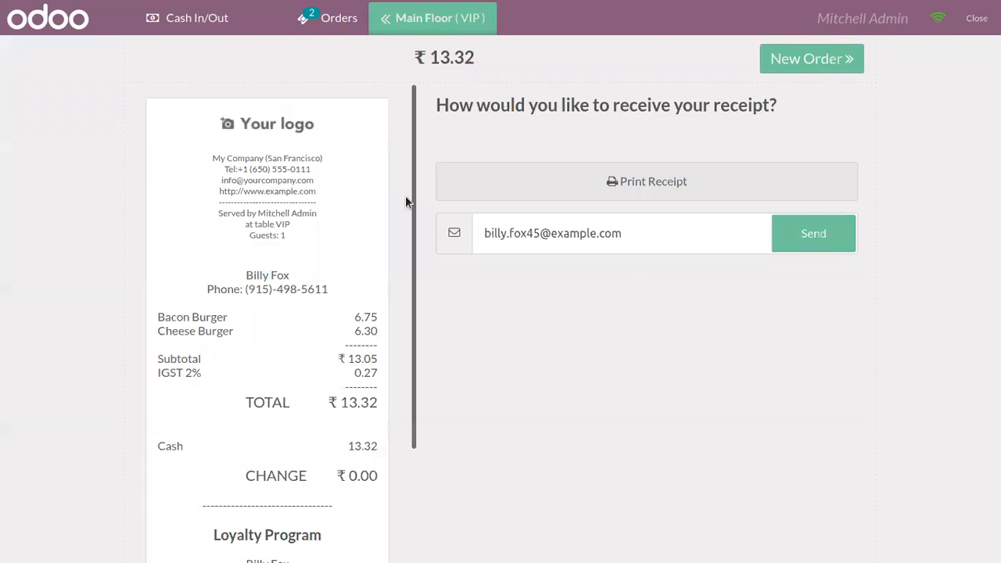
left_click(809, 63)
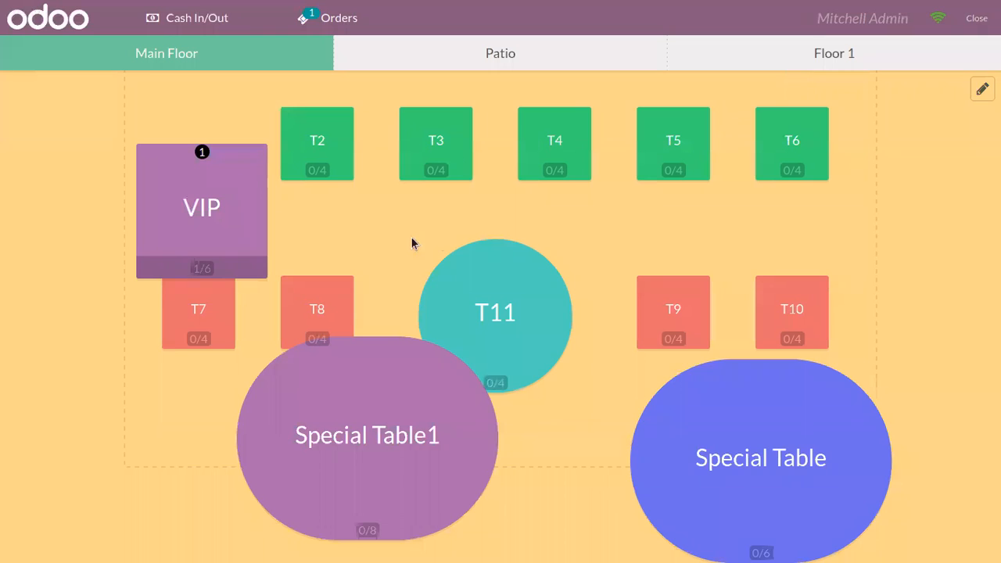
Step: Reopen the VIP table's remaining order and assign a different customer to it
left_click(216, 177)
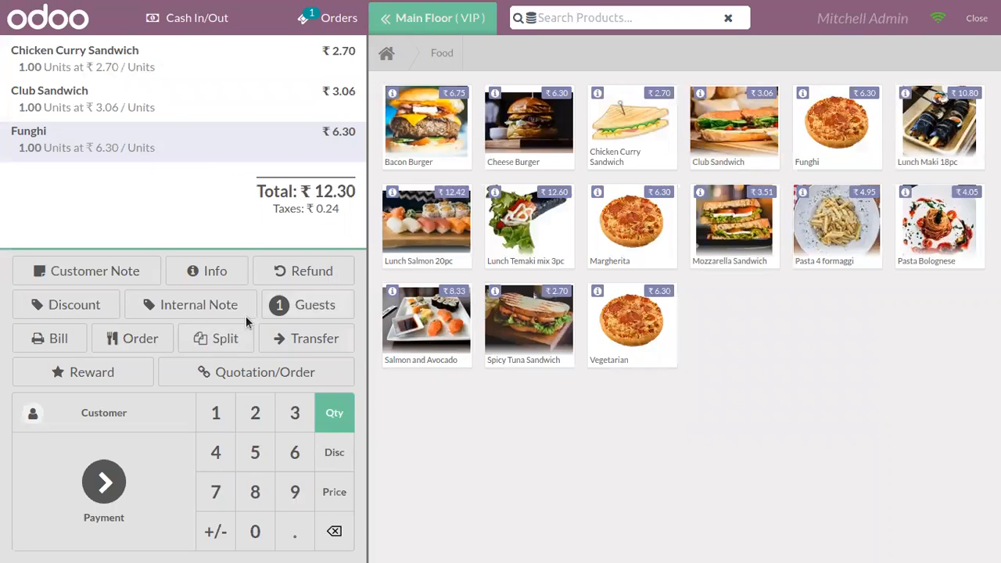
left_click(111, 406)
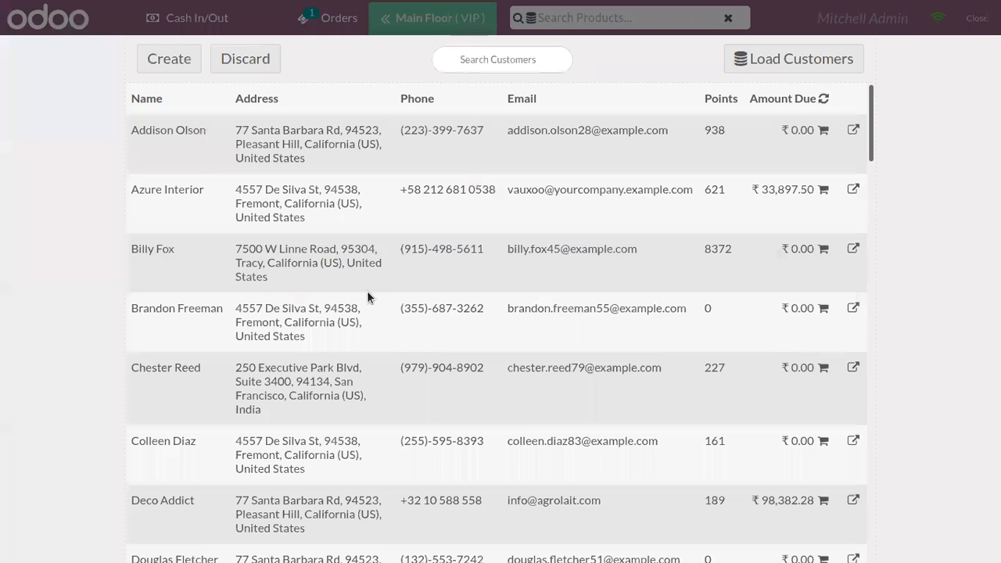
left_click(226, 322)
left_click(217, 61)
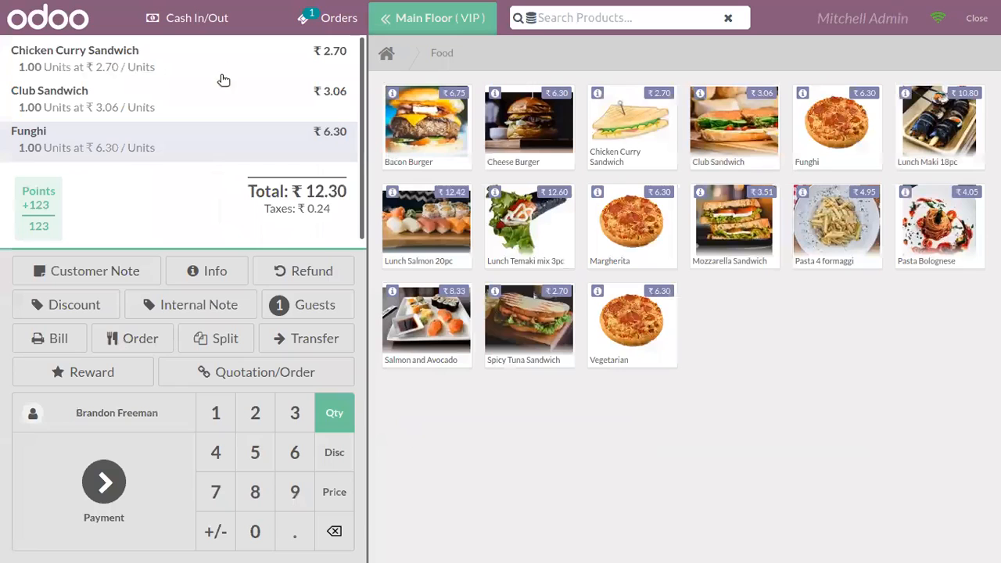
Step: Pay the VIP table's remaining order in cash, validate it and proceed to a new order
left_click(117, 482)
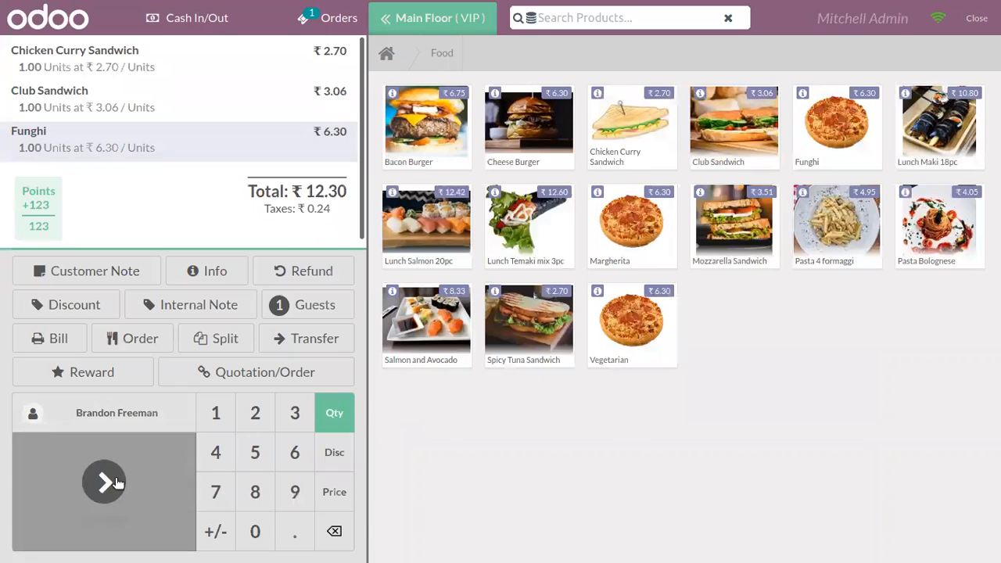
left_click(310, 136)
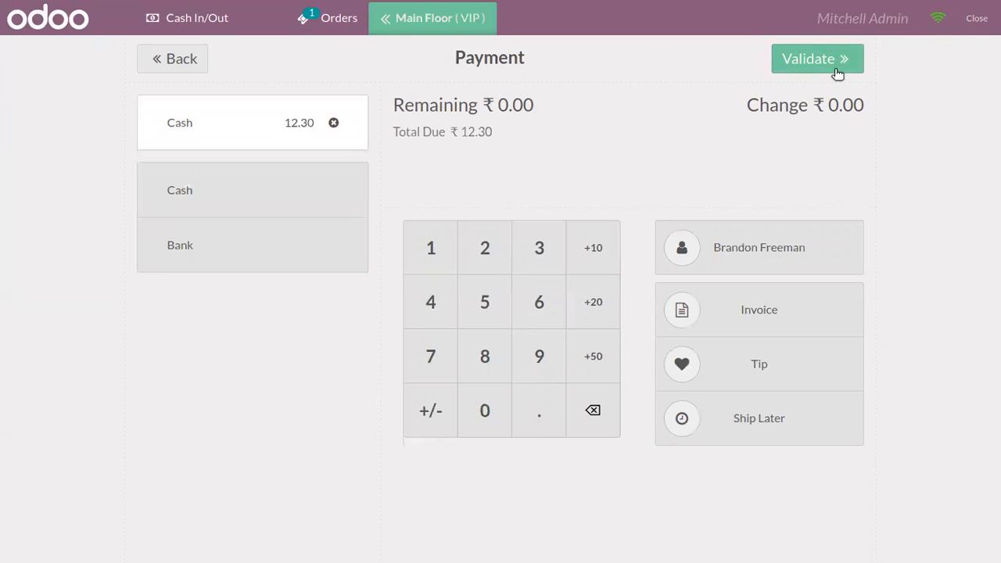
left_click(838, 68)
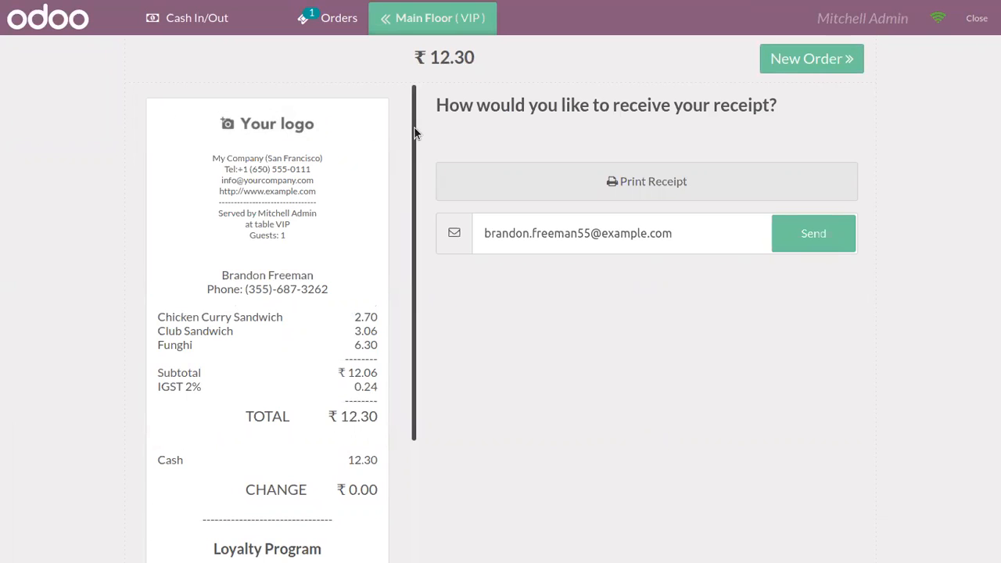
left_click(787, 63)
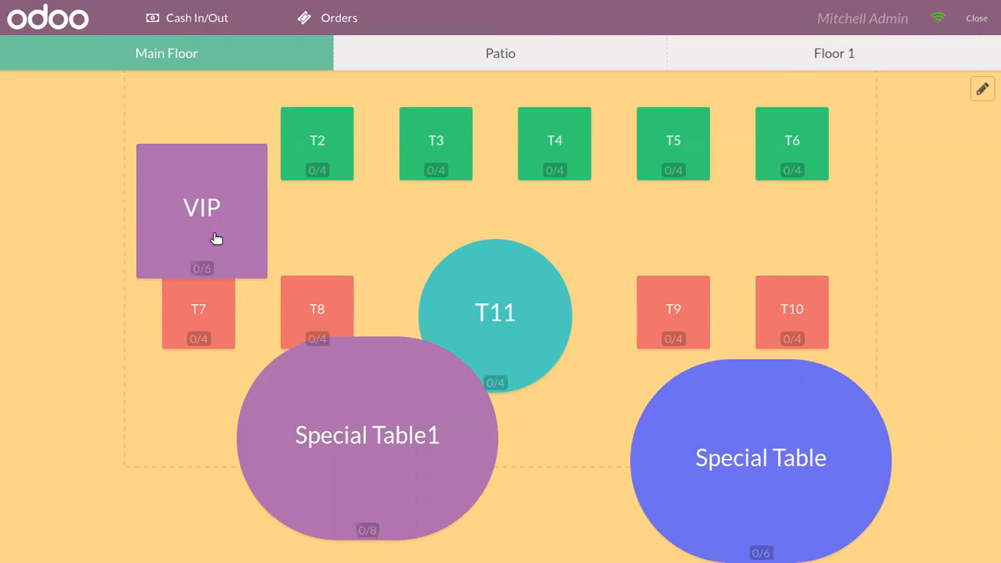
Step: Open an order for Special Table1 with one Cheese Burger, Lunch Temaki mix 3pc and Lunch Salmon 20pc
left_click(320, 400)
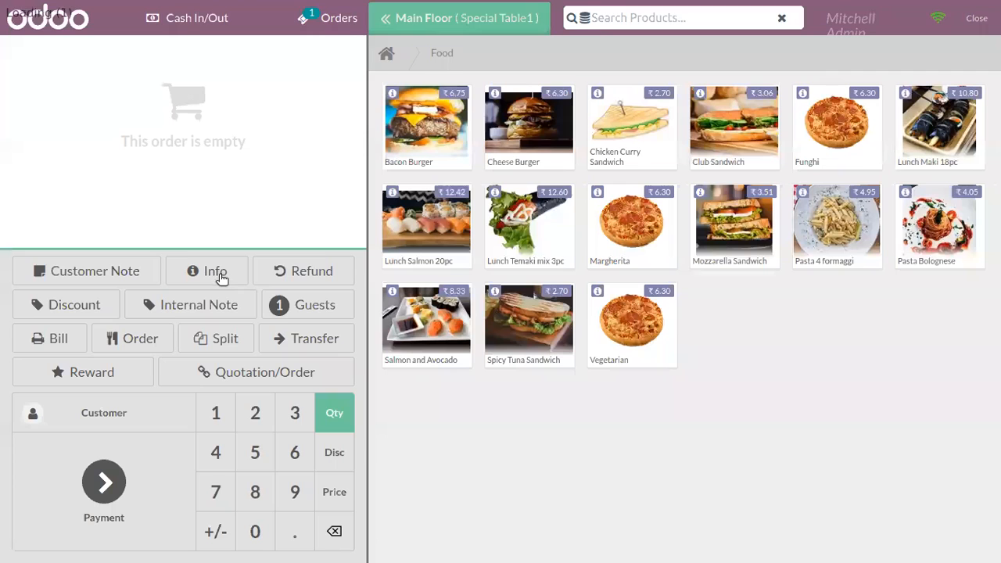
left_click(536, 164)
left_click(529, 220)
left_click(388, 247)
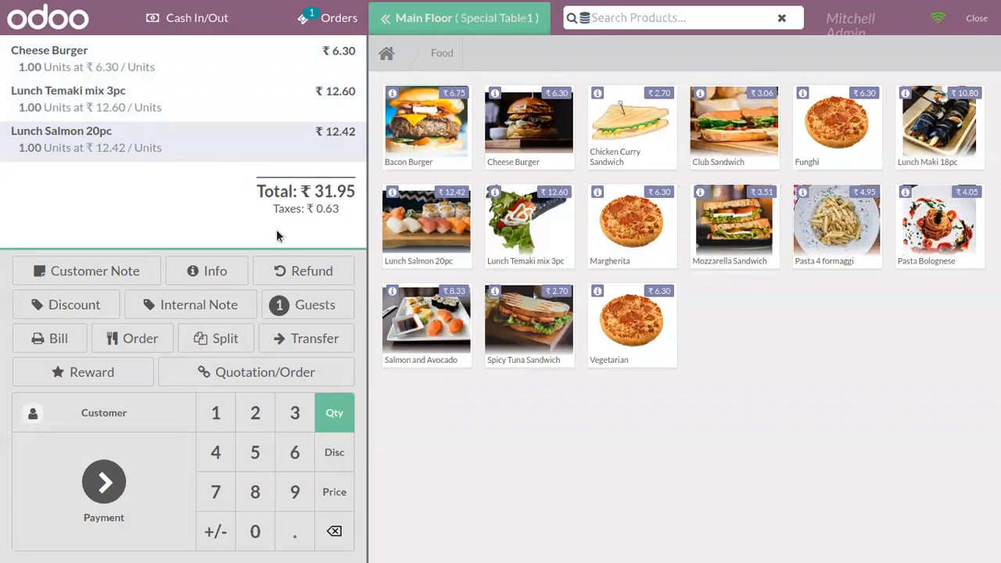
Step: Assign a customer to the Special Table1 order and return to the Main Floor
left_click(169, 407)
left_click(421, 302)
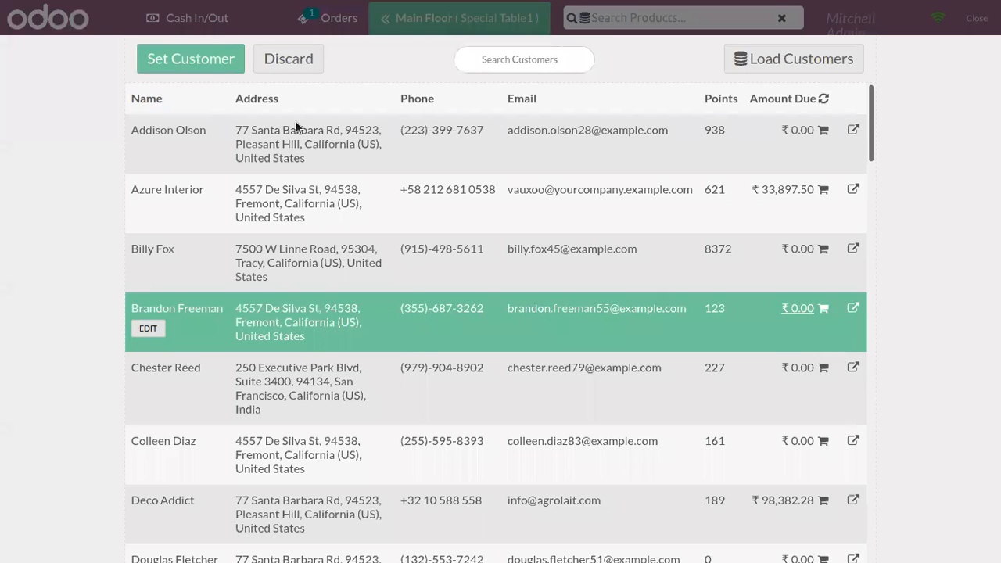
left_click(202, 63)
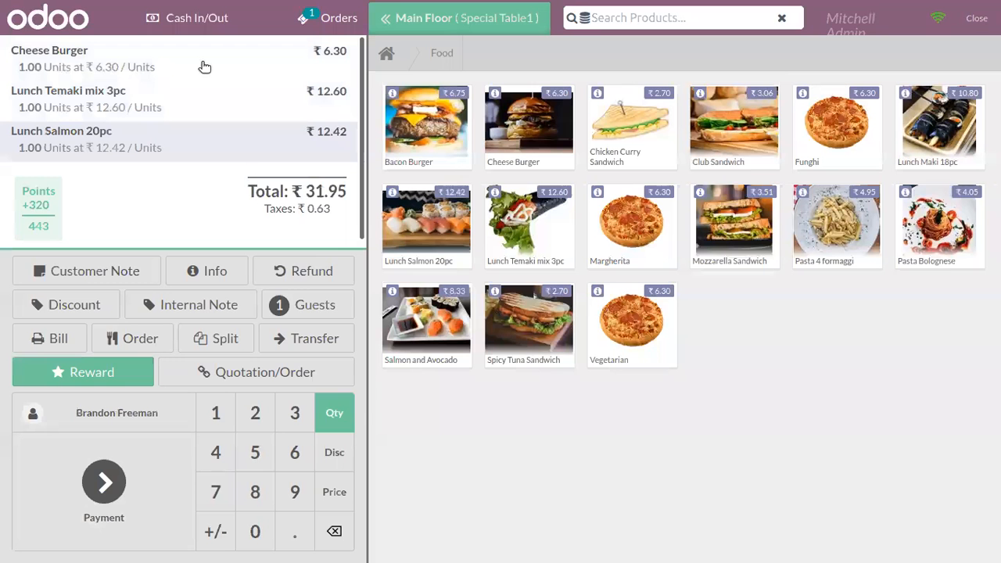
left_click(460, 22)
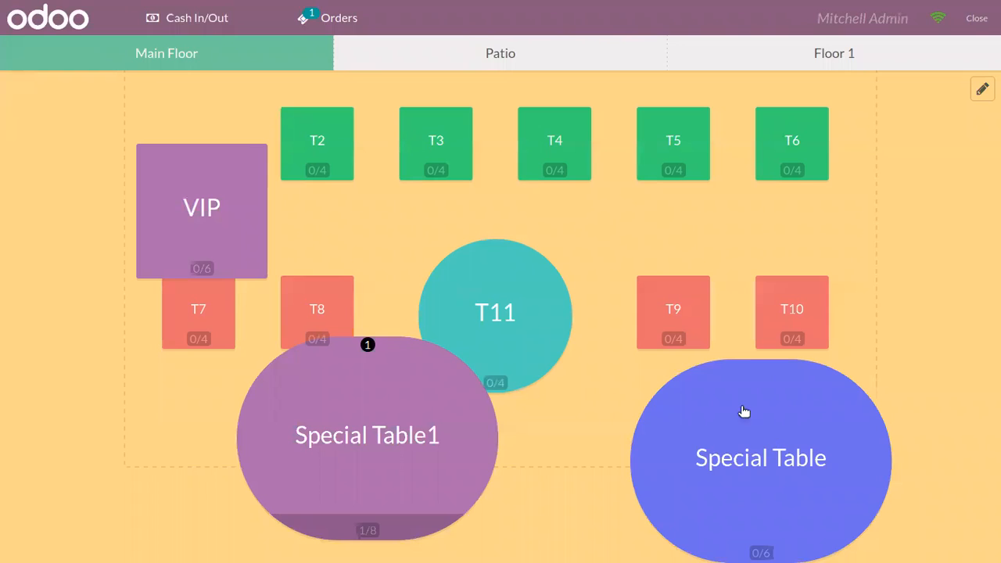
Step: Open a VIP table order with one Bacon Burger, two Lunch Temaki mix 3pc, one Cheese Burger and one Chicken Curry Sandwich
left_click(216, 180)
left_click(444, 130)
left_click(533, 218)
left_click(539, 124)
left_click(505, 221)
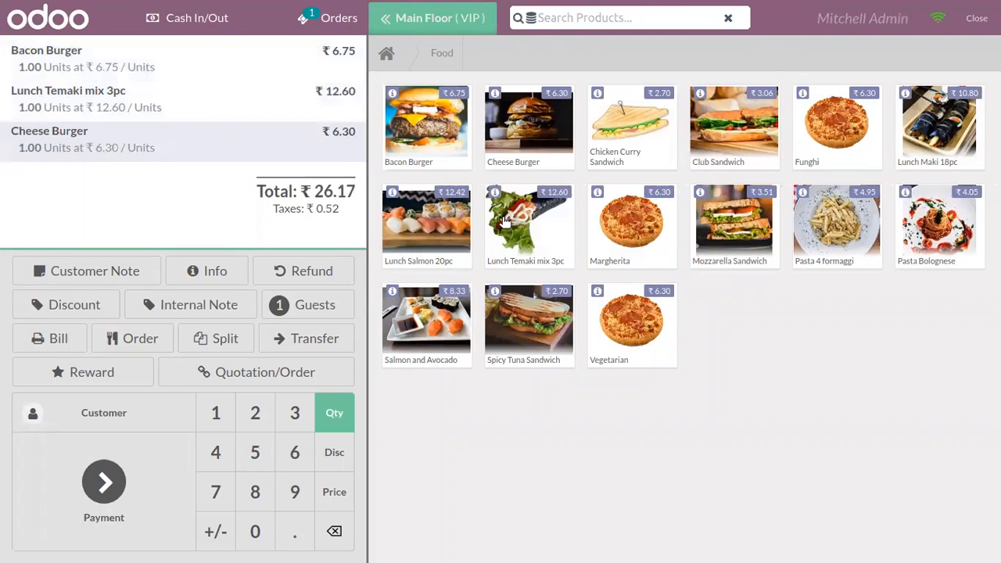
left_click(644, 146)
Step: Assign a customer to the VIP table order and return to the Main Floor
left_click(75, 416)
left_click(349, 313)
left_click(200, 67)
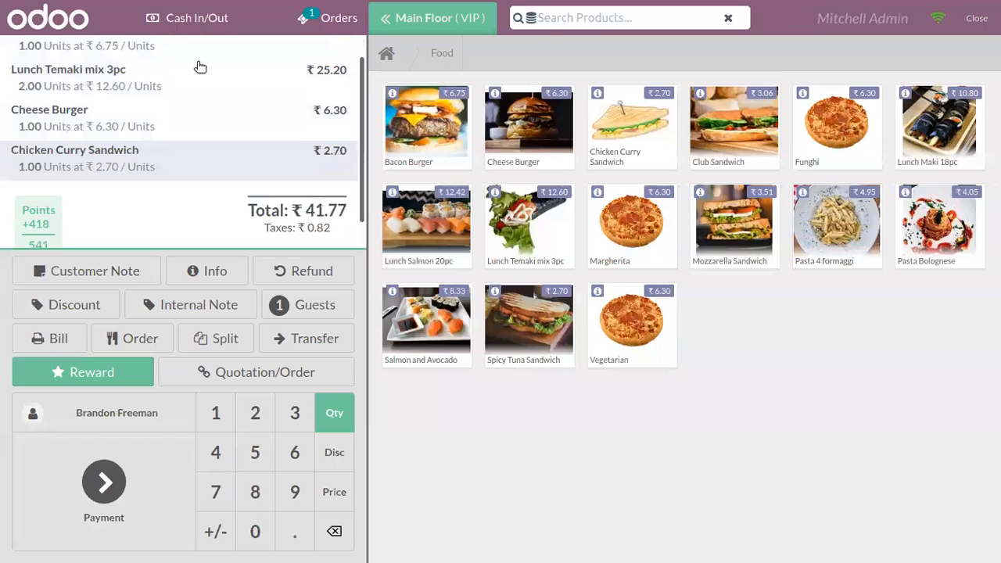
left_click(424, 20)
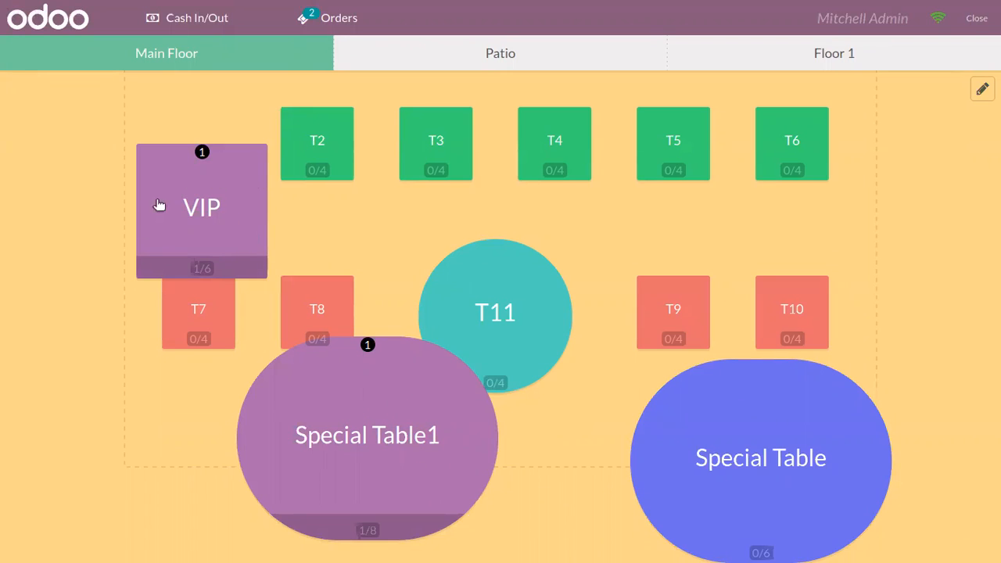
Step: Open the Special Table1 order from the list of active orders and remove Lunch Salmon 20pc from it
left_click(312, 18)
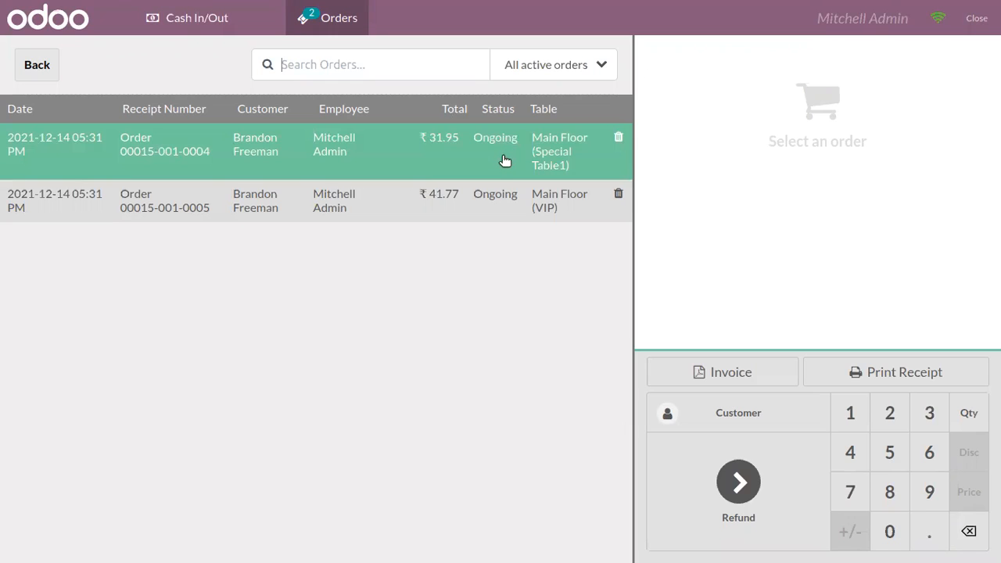
left_click(565, 152)
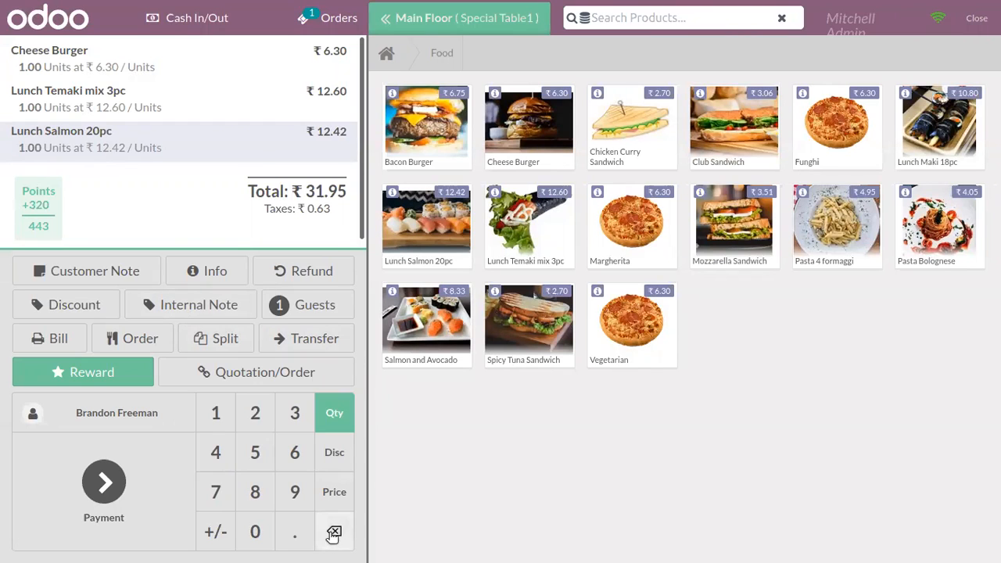
left_click(334, 531)
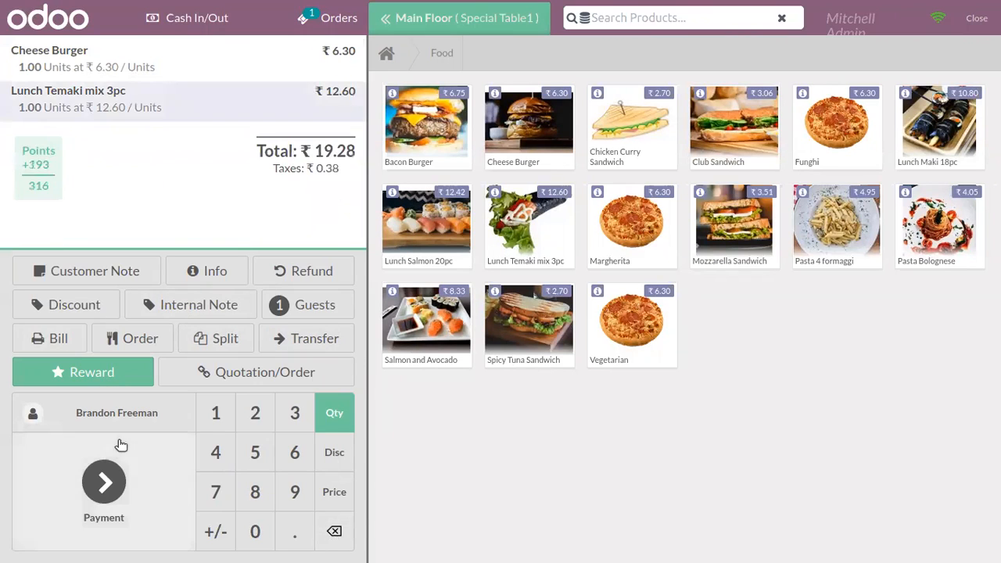
Step: Pay the Special Table1 order in cash and validate the payment
left_click(110, 477)
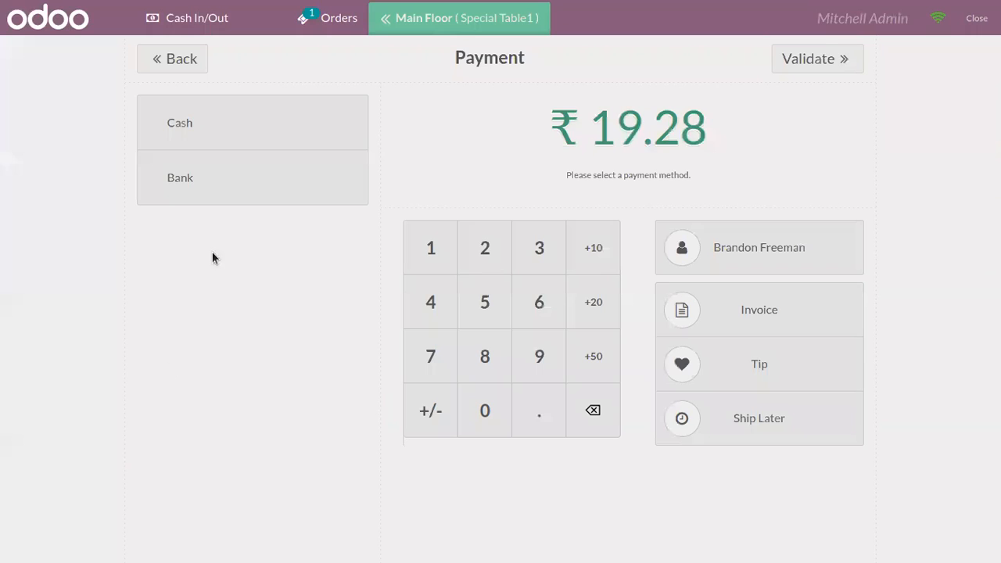
left_click(248, 127)
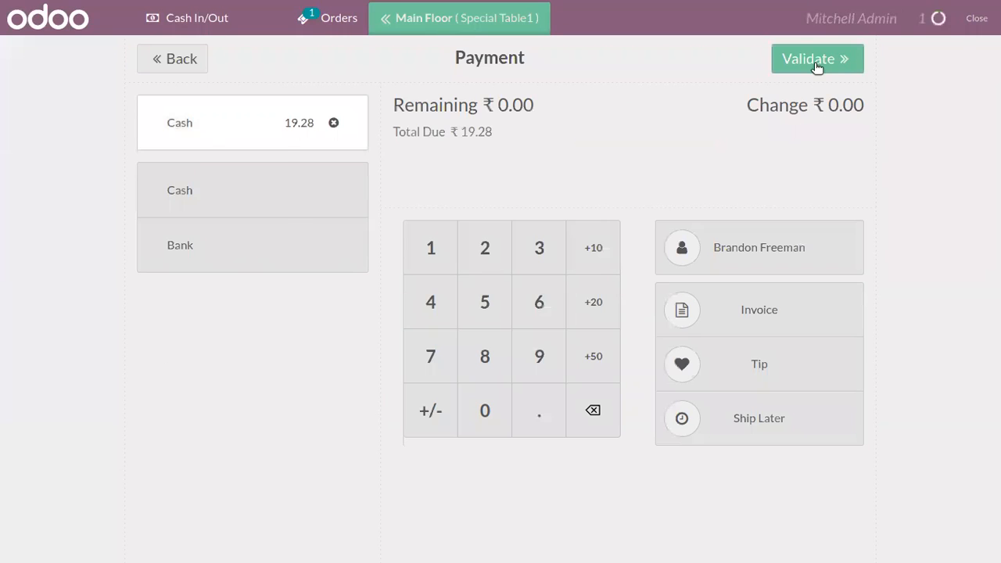
left_click(818, 65)
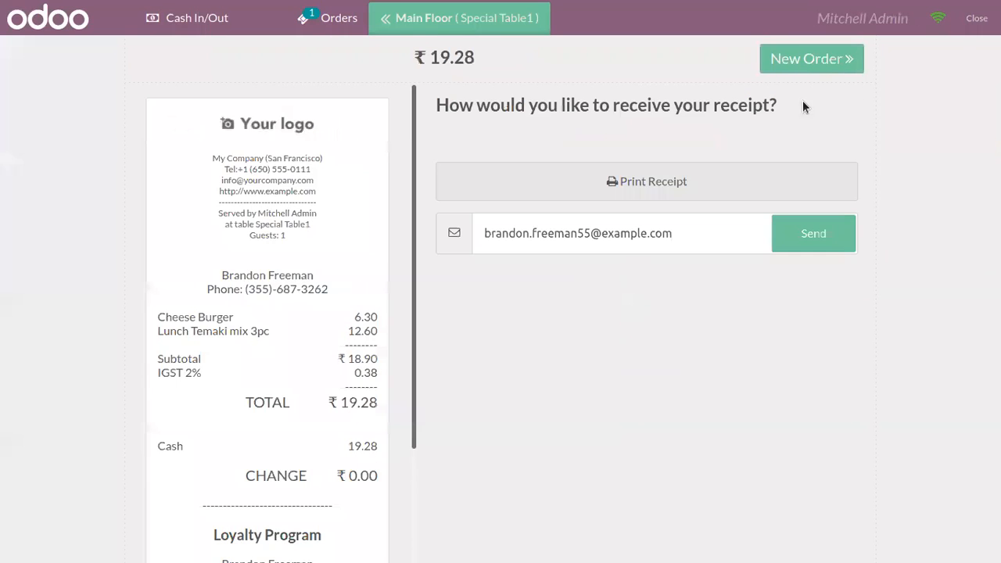
Step: Open the orders list, show its status filter options, and check the search fields offered for "c" before clearing the search
left_click(324, 16)
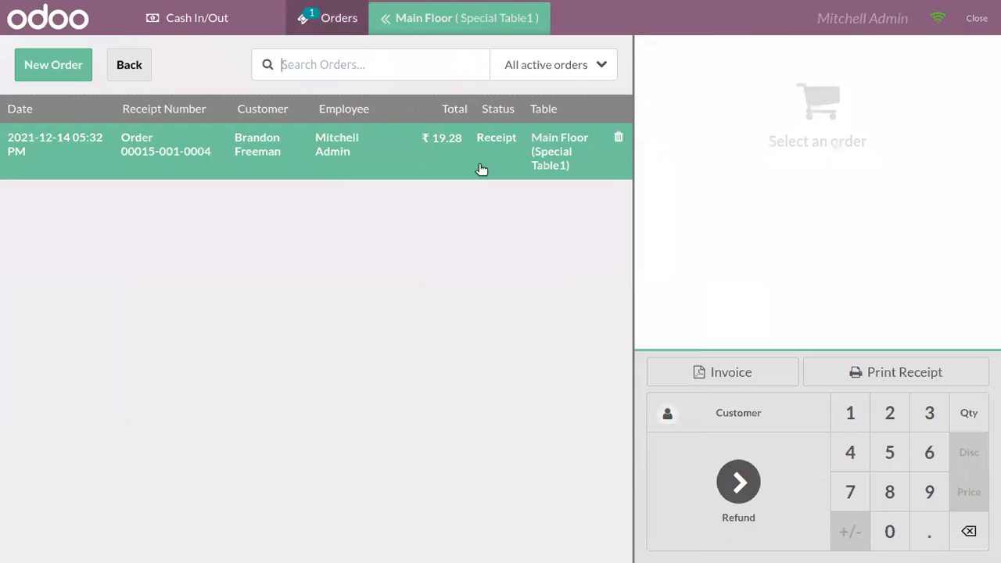
left_click(567, 67)
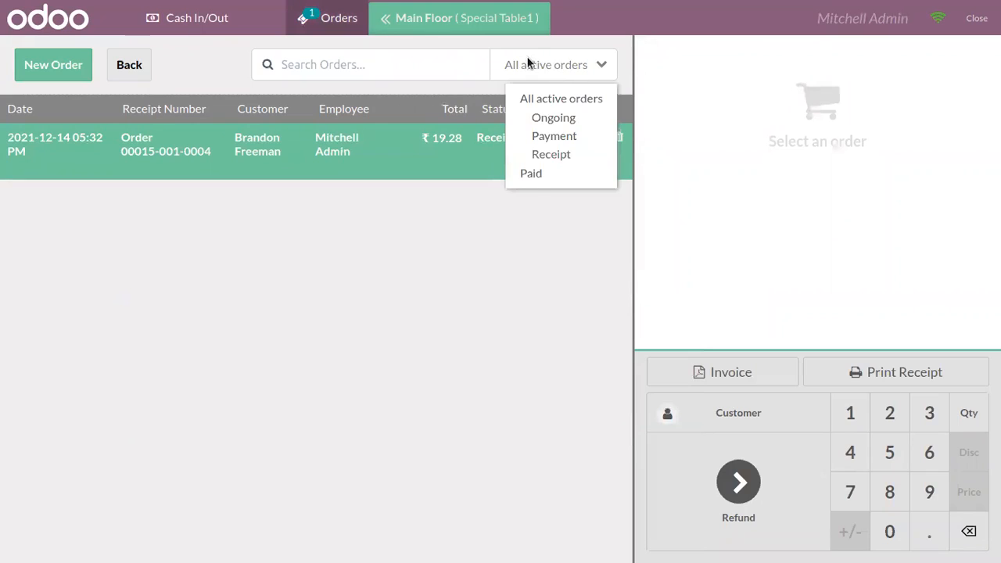
left_click(382, 64)
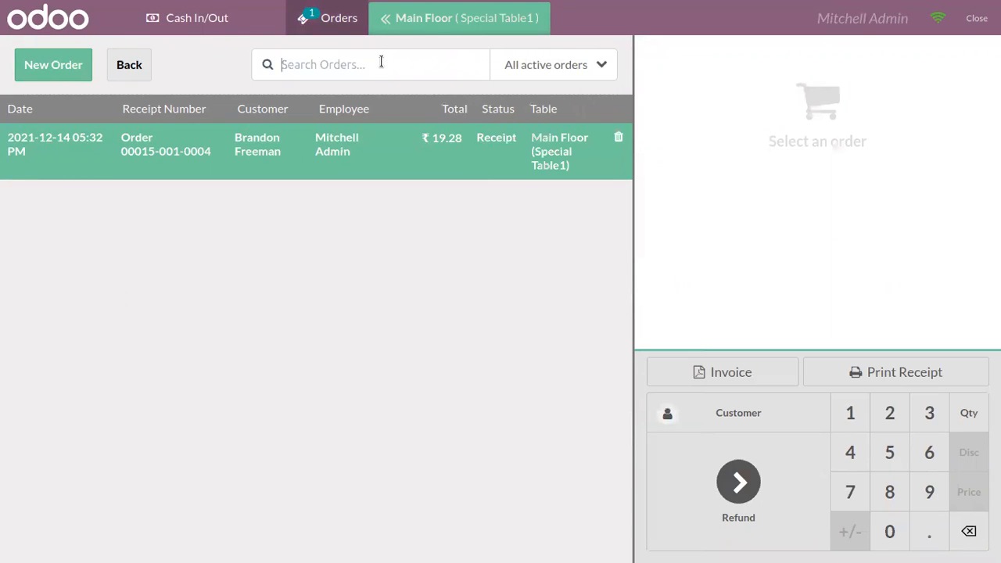
type("c")
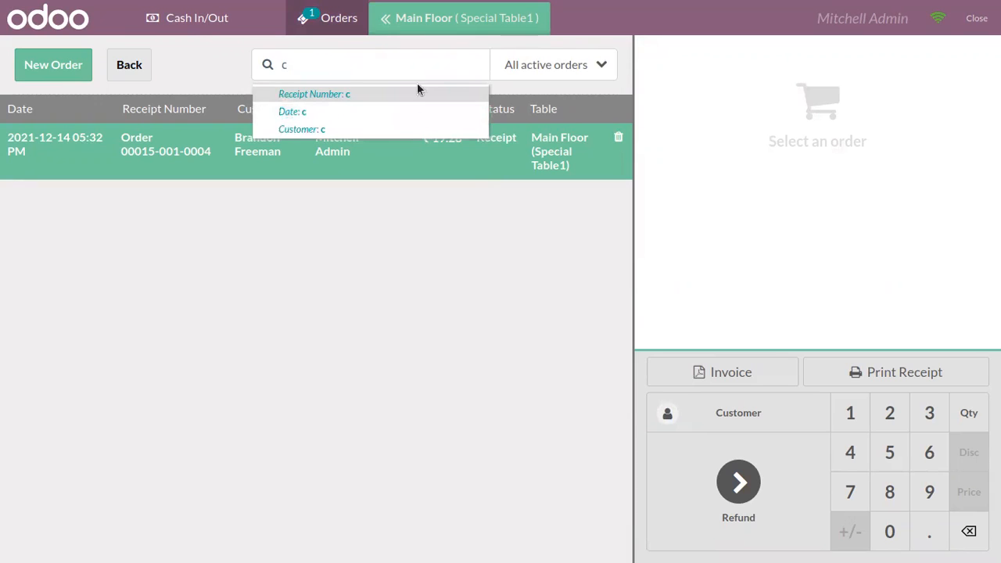
left_click(406, 61)
key("BackSpace")
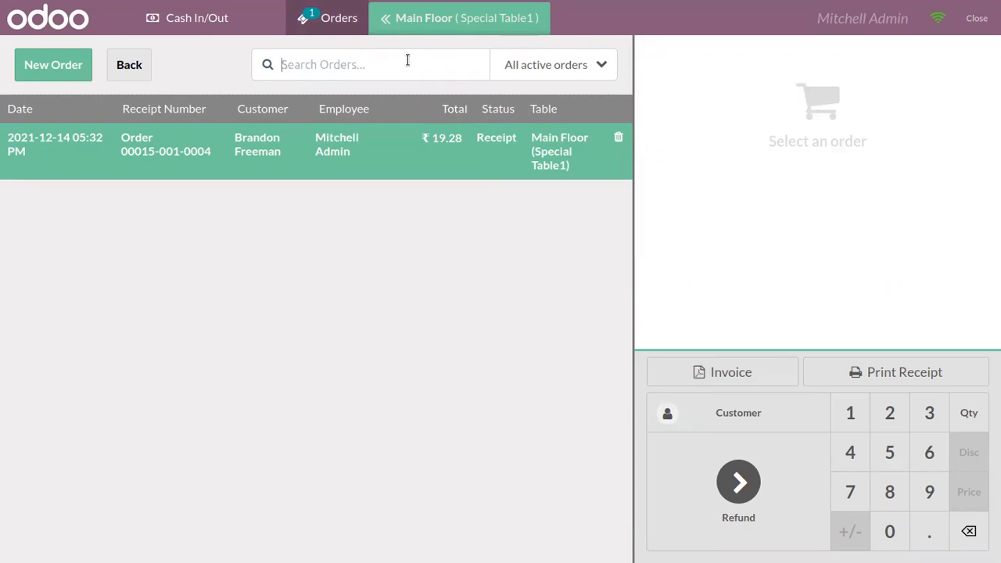
Step: Filter the orders list by Ongoing, Payment, Receipt and Paid status, and return to the Special Table1 receipt
left_click(547, 72)
left_click(559, 121)
left_click(560, 68)
left_click(561, 134)
left_click(568, 61)
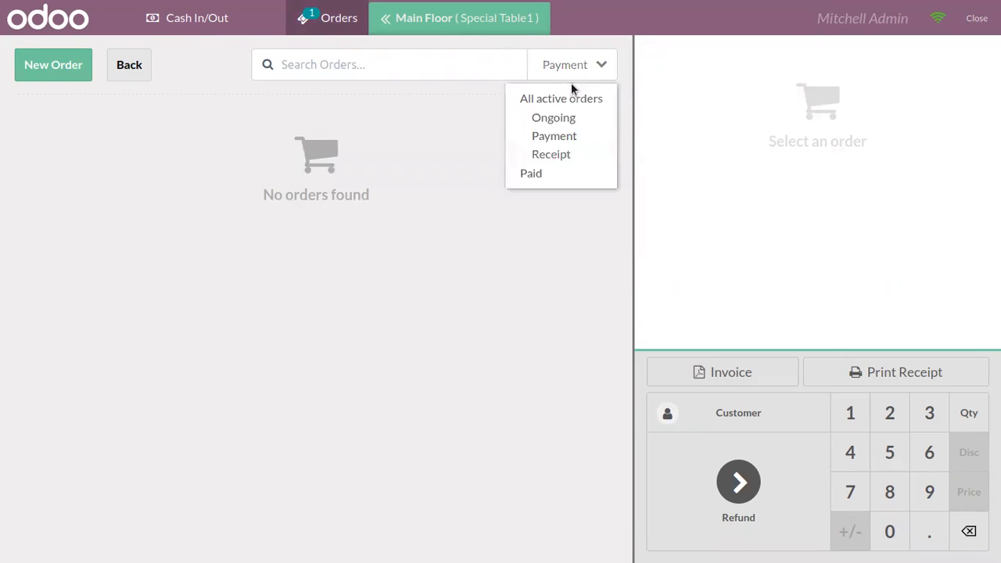
left_click(576, 154)
left_click(575, 65)
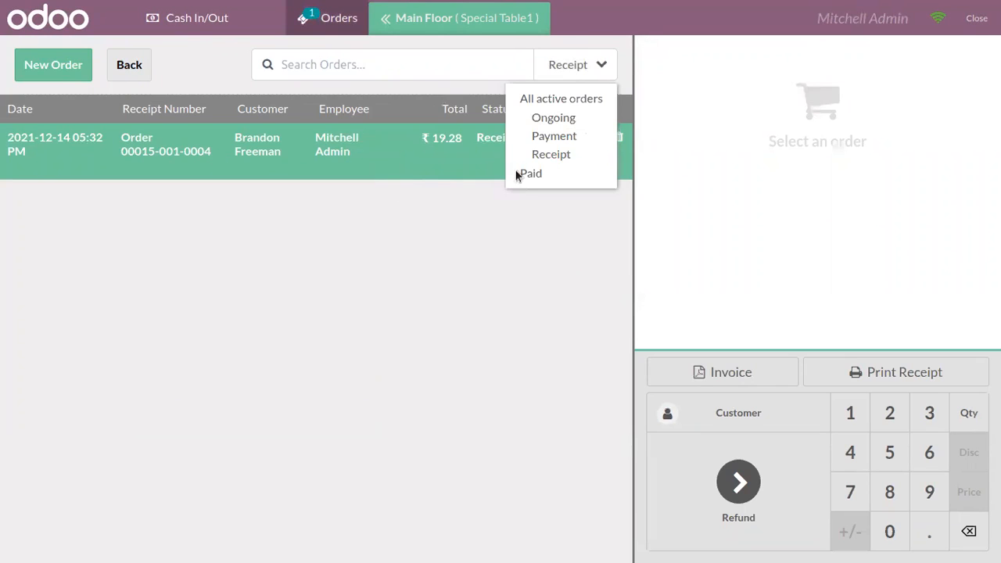
left_click(549, 66)
left_click(572, 64)
left_click(568, 159)
left_click(584, 67)
left_click(549, 168)
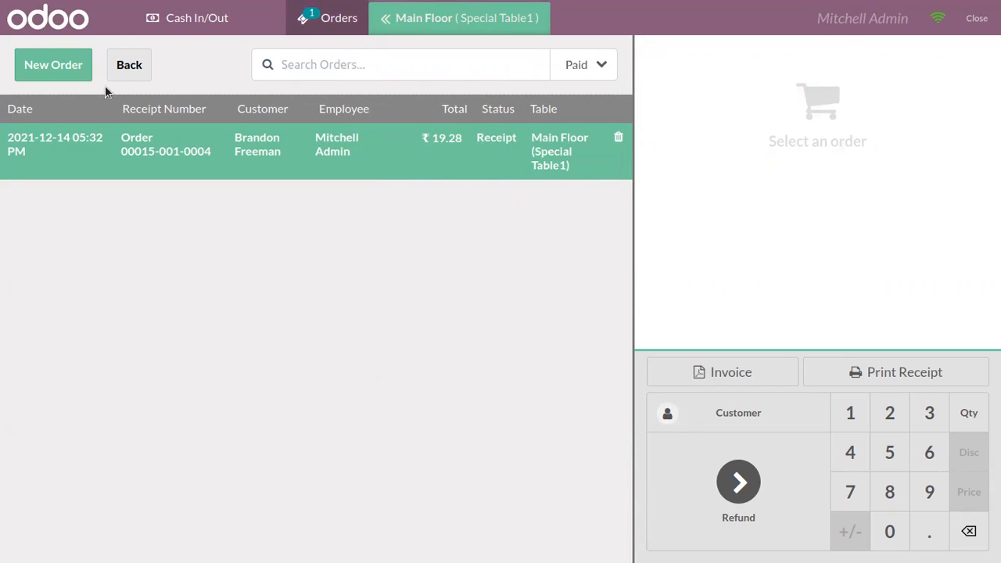
left_click(118, 66)
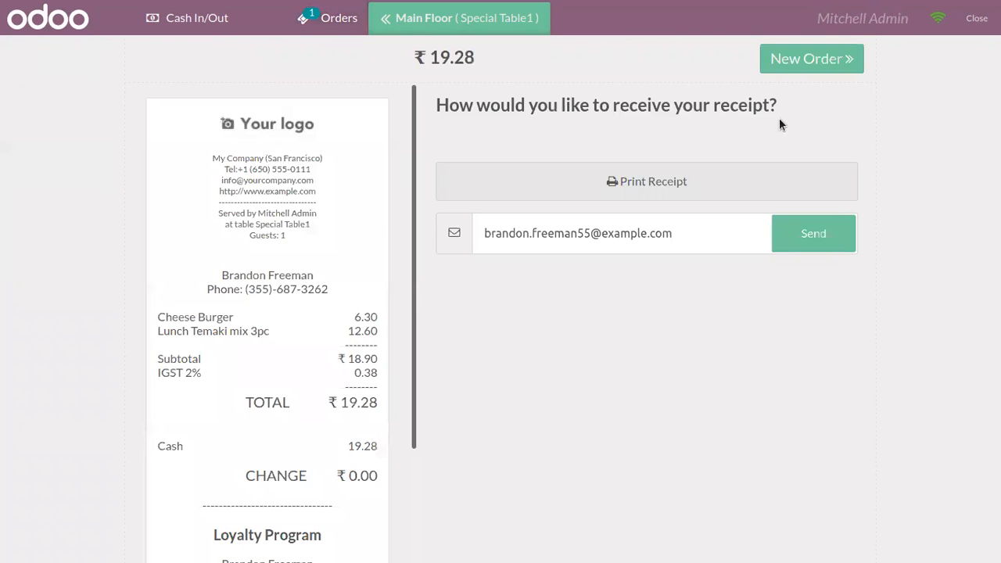
Step: Proceed from the Special Table1 receipt to the floor plan and open the VIP table's order
left_click(785, 68)
left_click(171, 206)
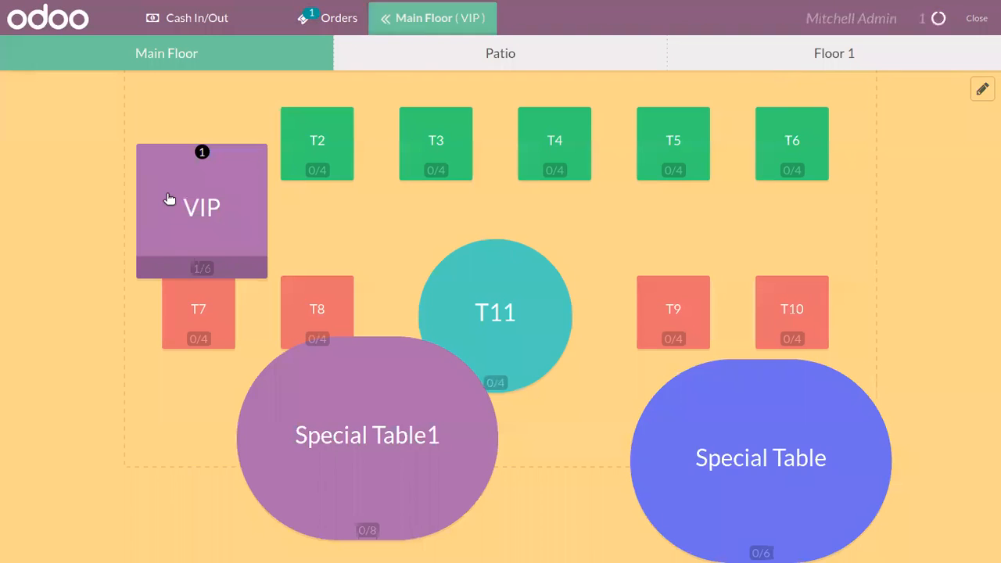